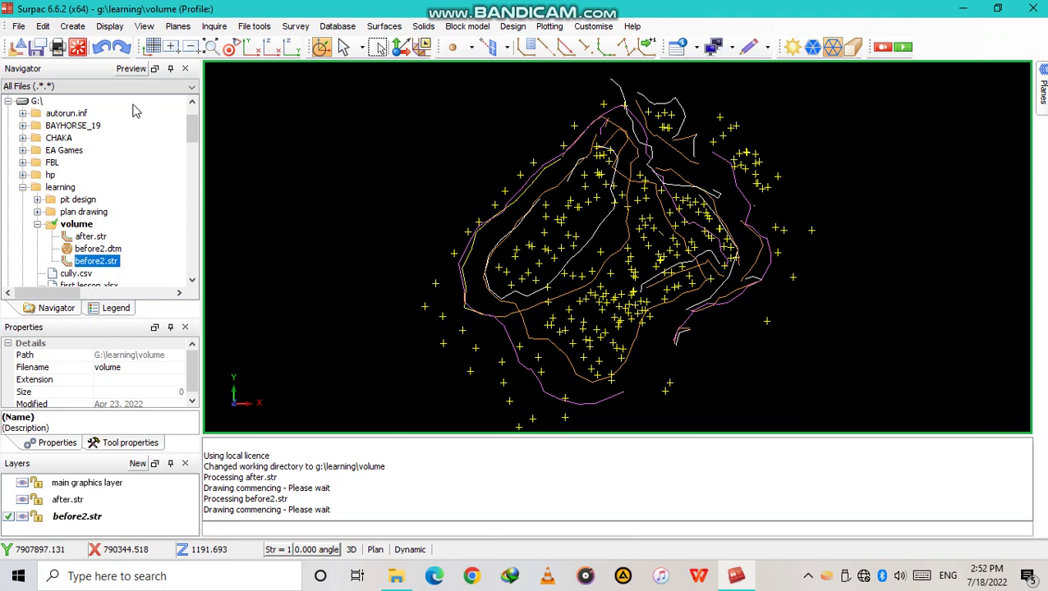
- Clear the viewport and display only the after.str strings in the graphics window
left_click(77, 47)
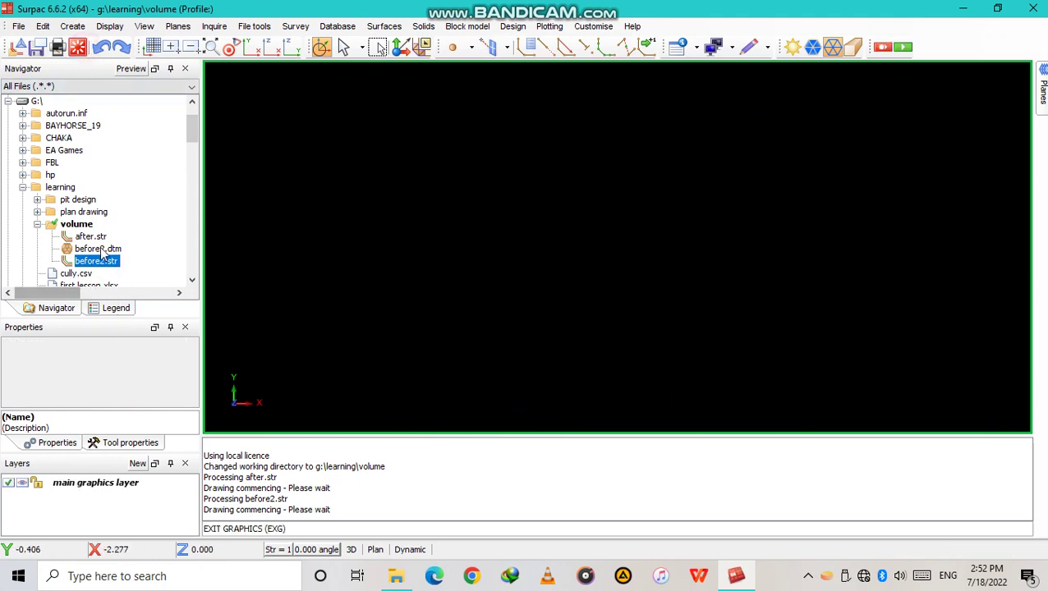
left_click_drag(92, 236, 579, 275)
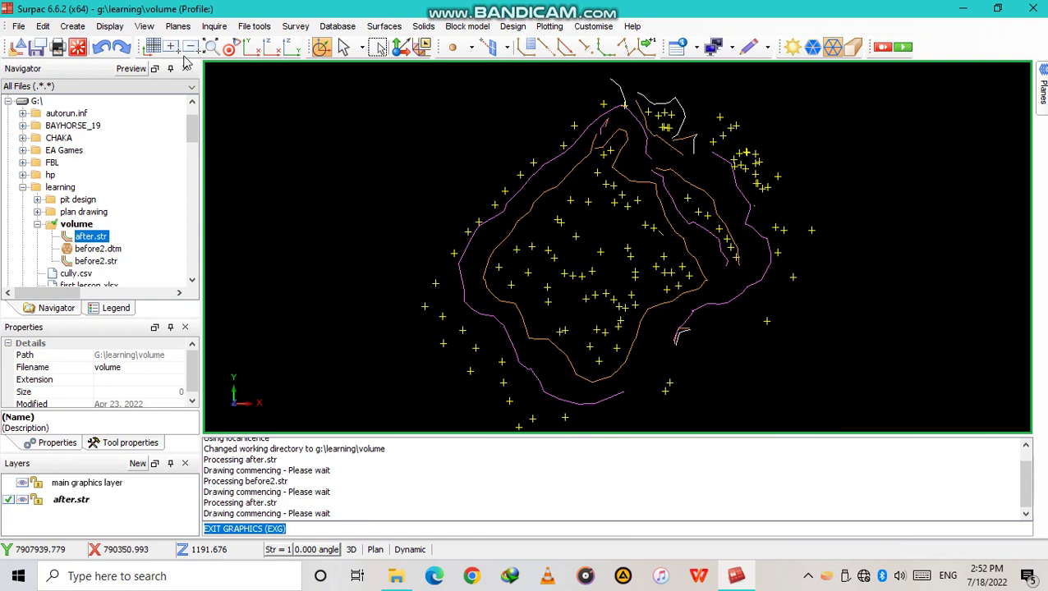
- Create a new layer named limit
left_click(137, 465)
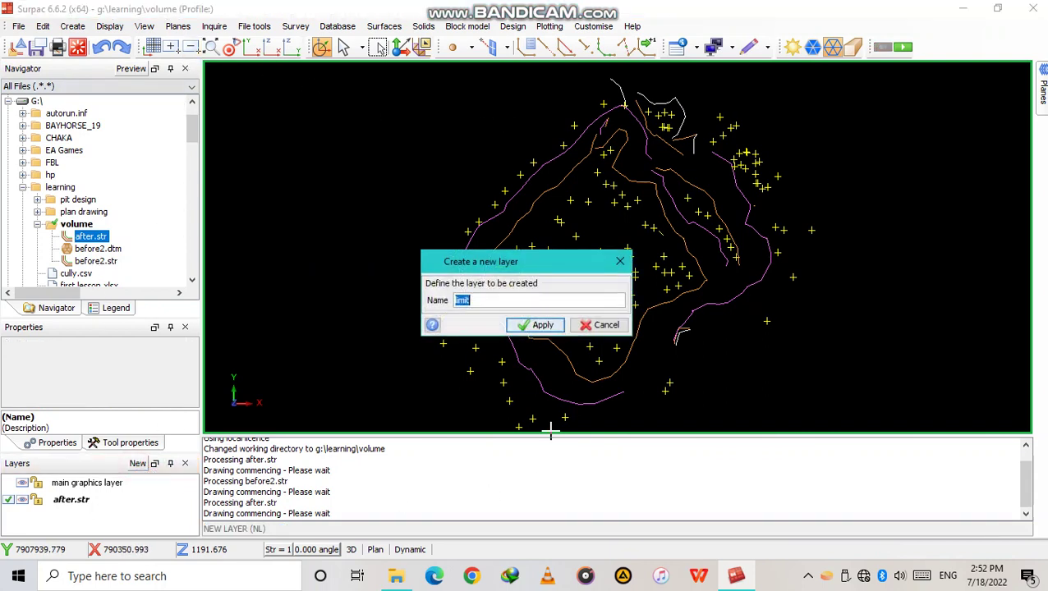
left_click(538, 327)
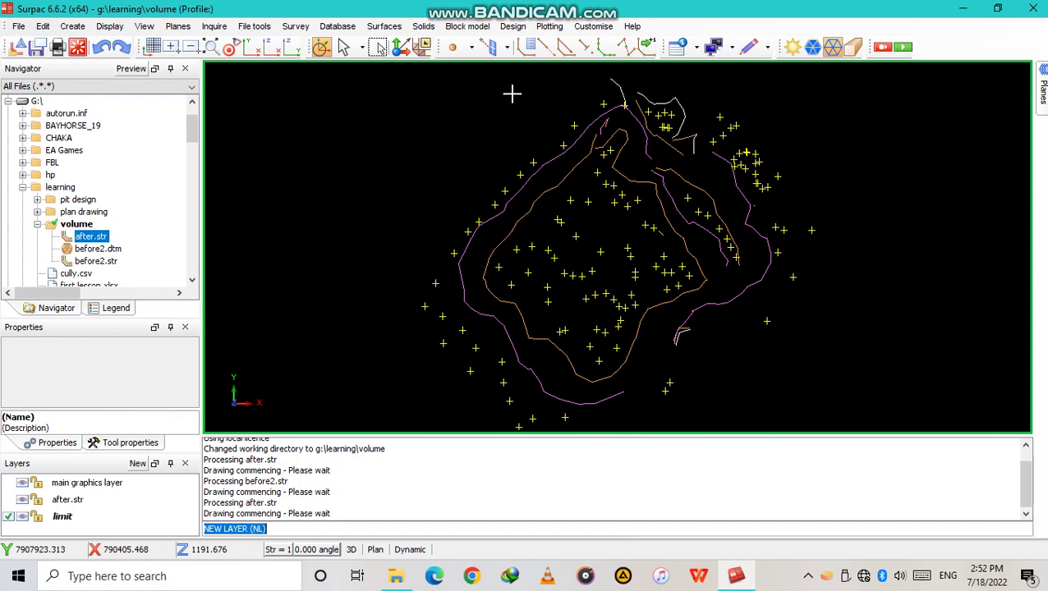
- Accept the digitise properties for new string 8 and set snapping to existing points
left_click(72, 27)
mouse_move(129, 99)
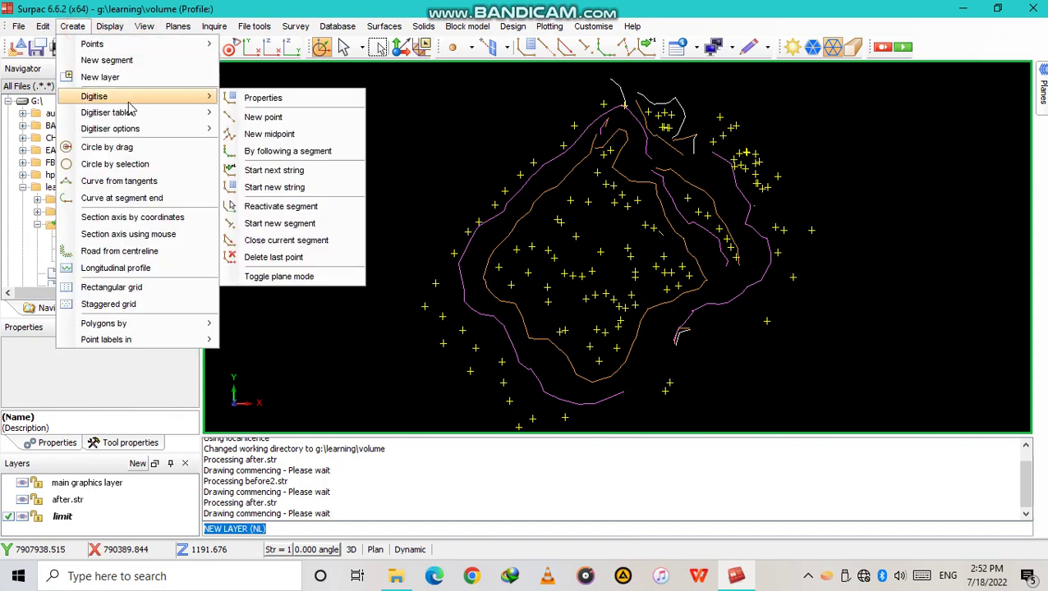
left_click(262, 99)
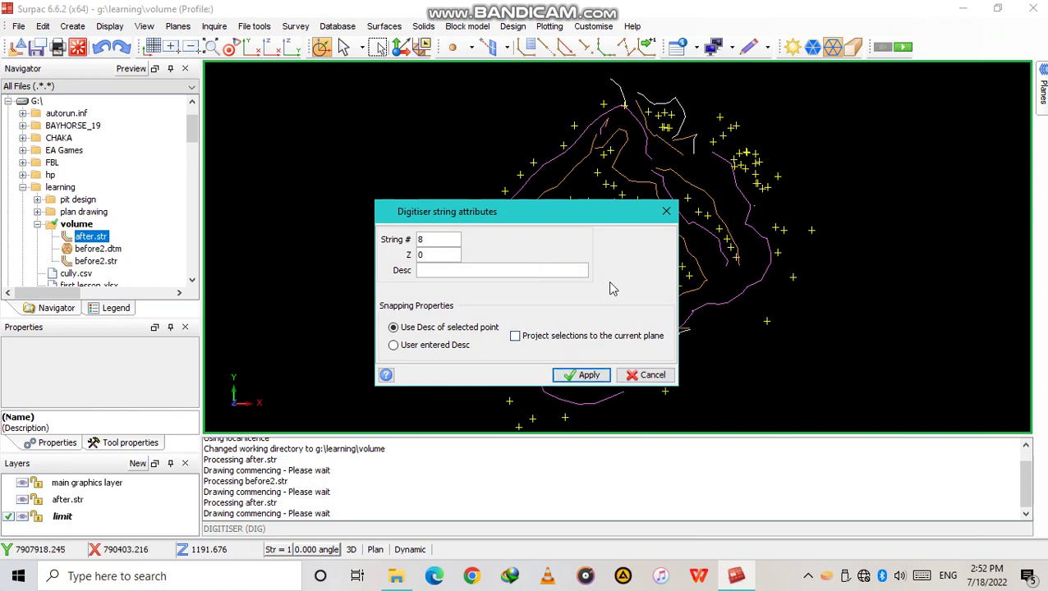
left_click(585, 375)
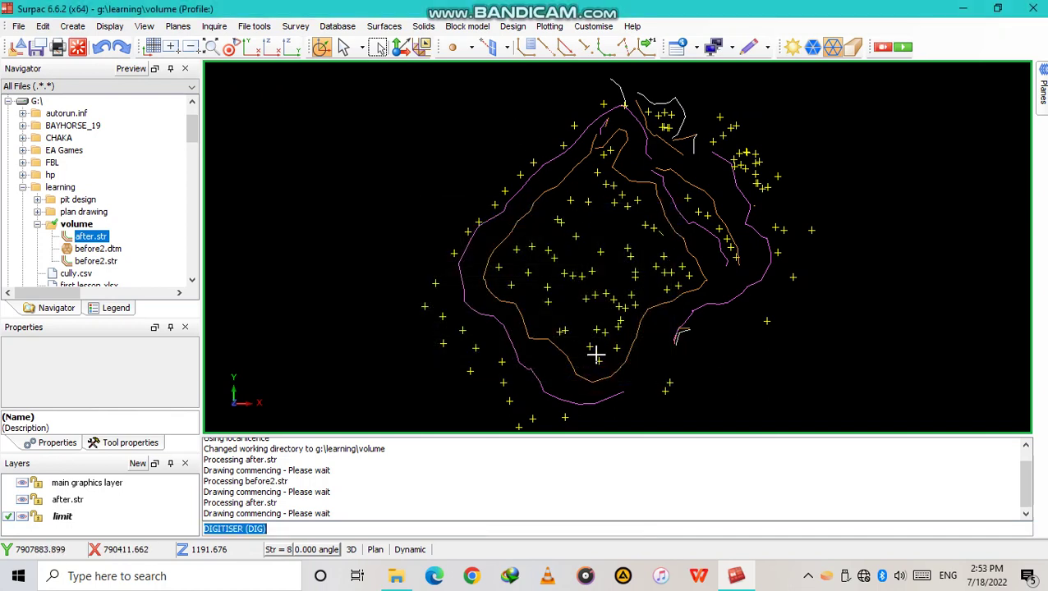
left_click(505, 51)
left_click(506, 83)
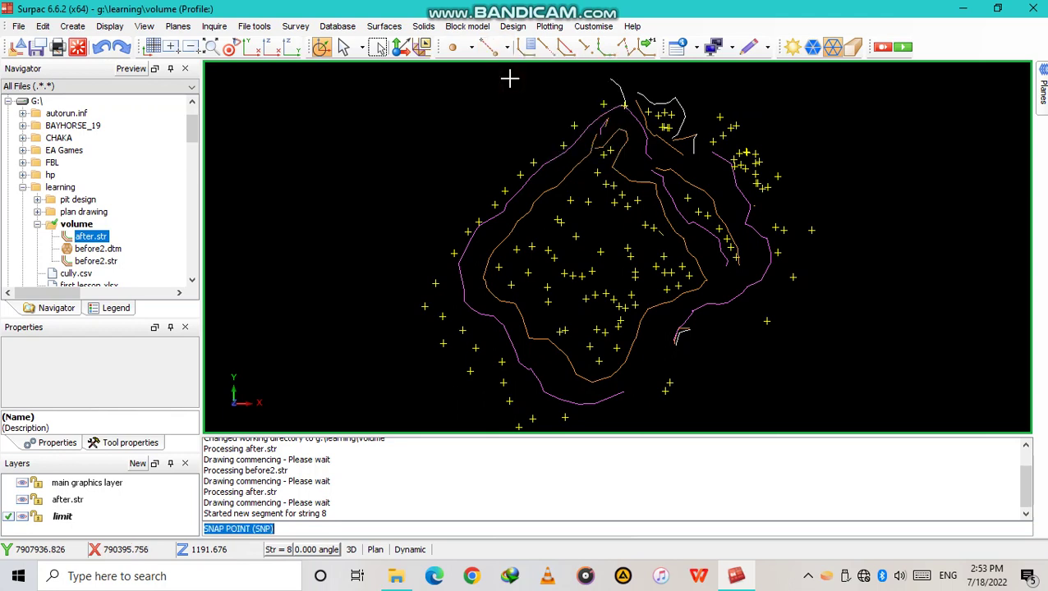
- Start digitising string 8 along the pink boundary from the bottom, leftward and up-left
left_click(72, 26)
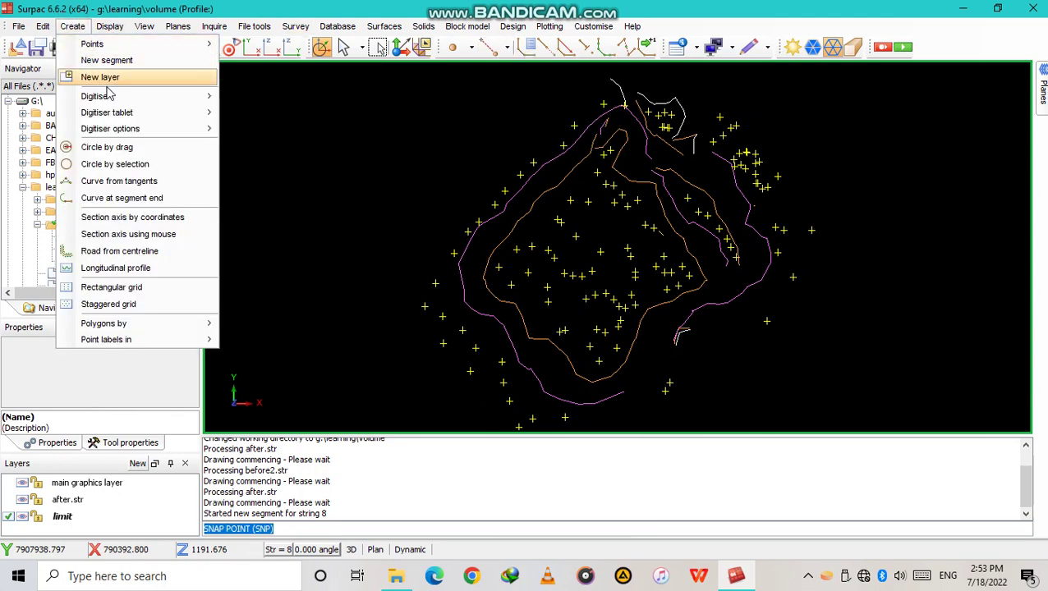
mouse_move(170, 104)
left_click(264, 116)
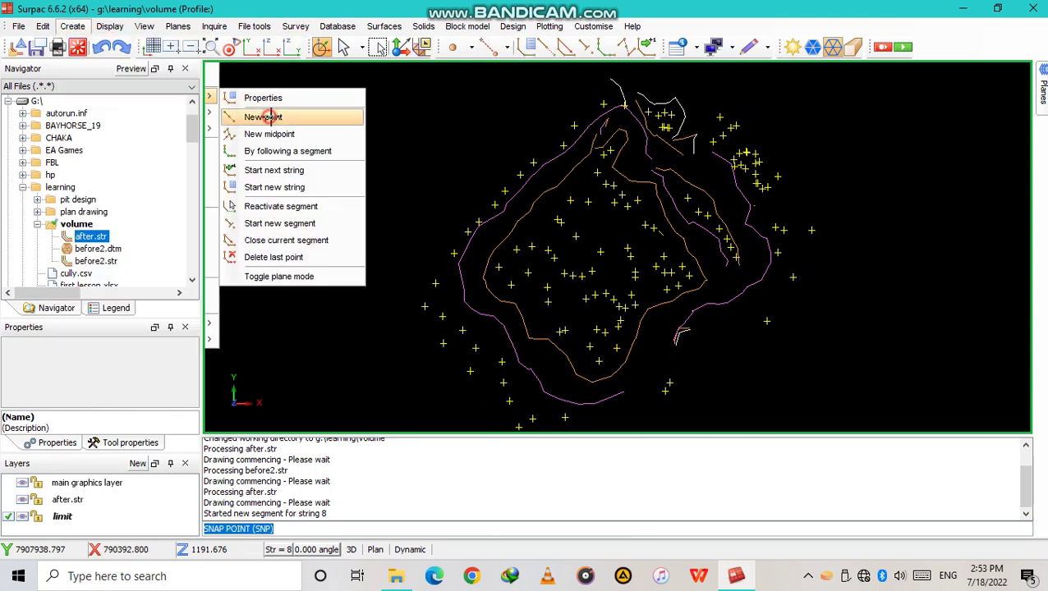
left_click(625, 393)
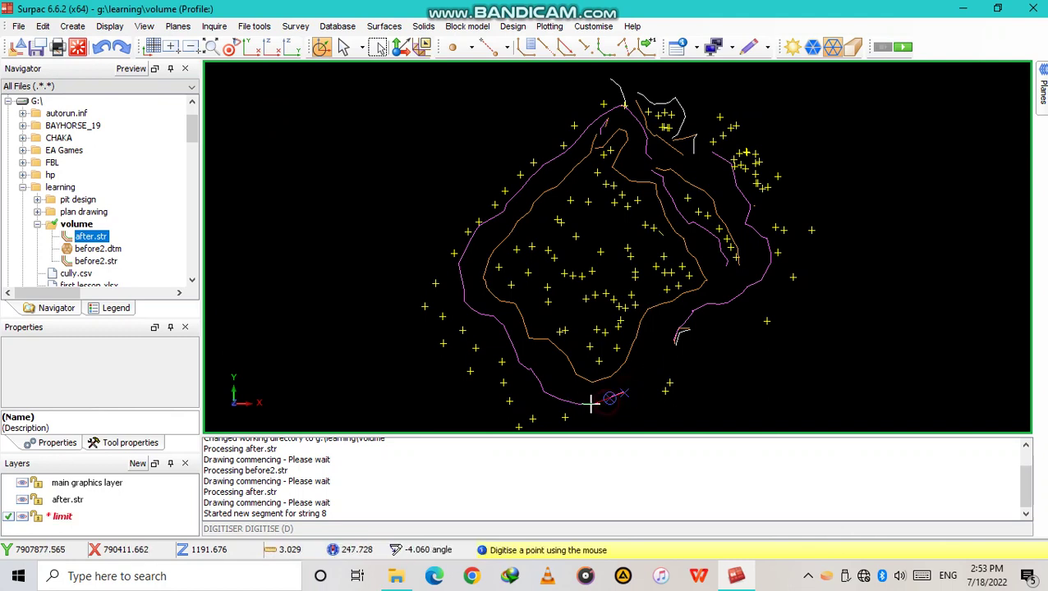
left_click(592, 403)
left_click(578, 405)
left_click(558, 398)
left_click(544, 390)
left_click(531, 371)
left_click(519, 362)
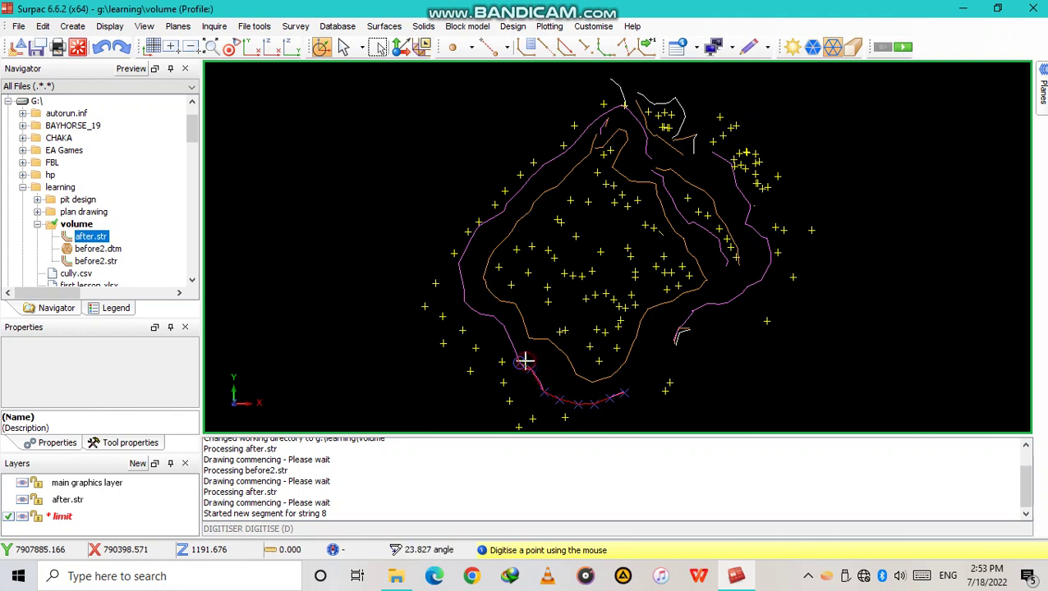
left_click(513, 343)
left_click(503, 326)
left_click(488, 313)
- Continue the boundary up the left side toward the top, then undo the last point
left_click(463, 290)
left_click(458, 267)
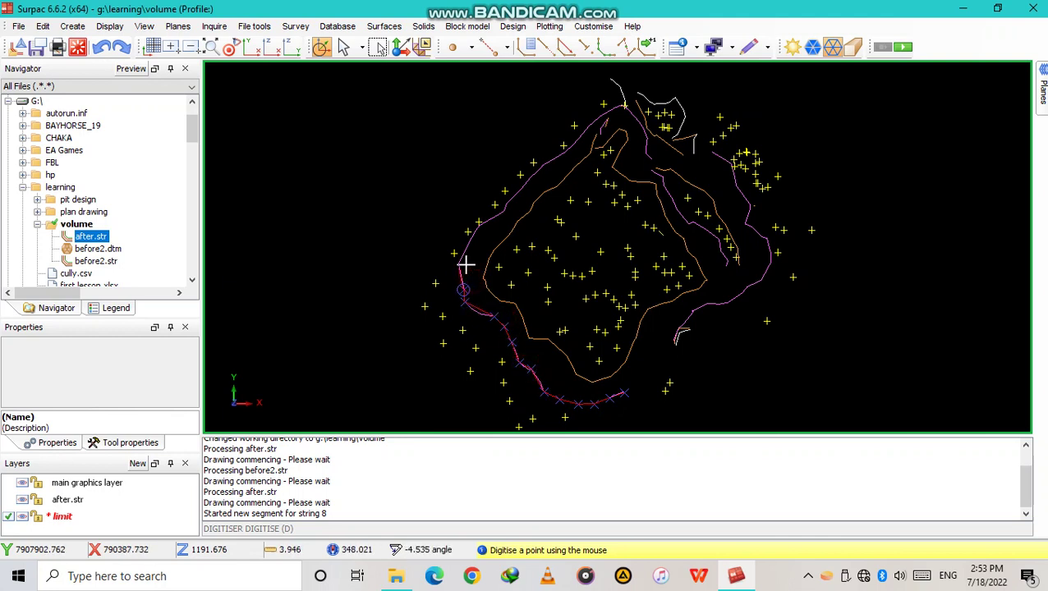
left_click(468, 243)
left_click(480, 225)
left_click(497, 210)
left_click(518, 196)
left_click(542, 165)
left_click(563, 158)
left_click(591, 153)
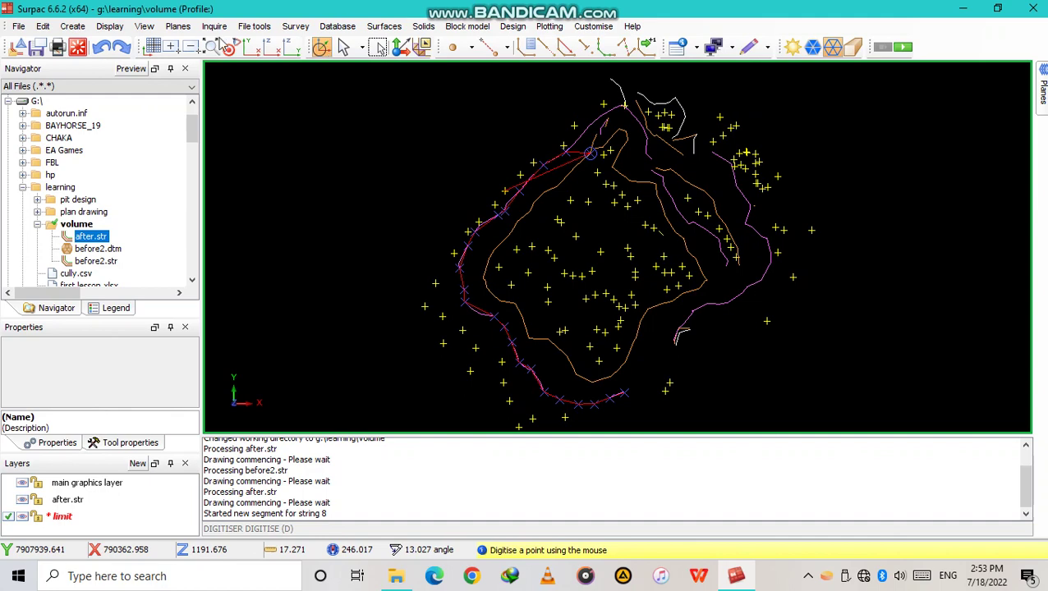
left_click(101, 47)
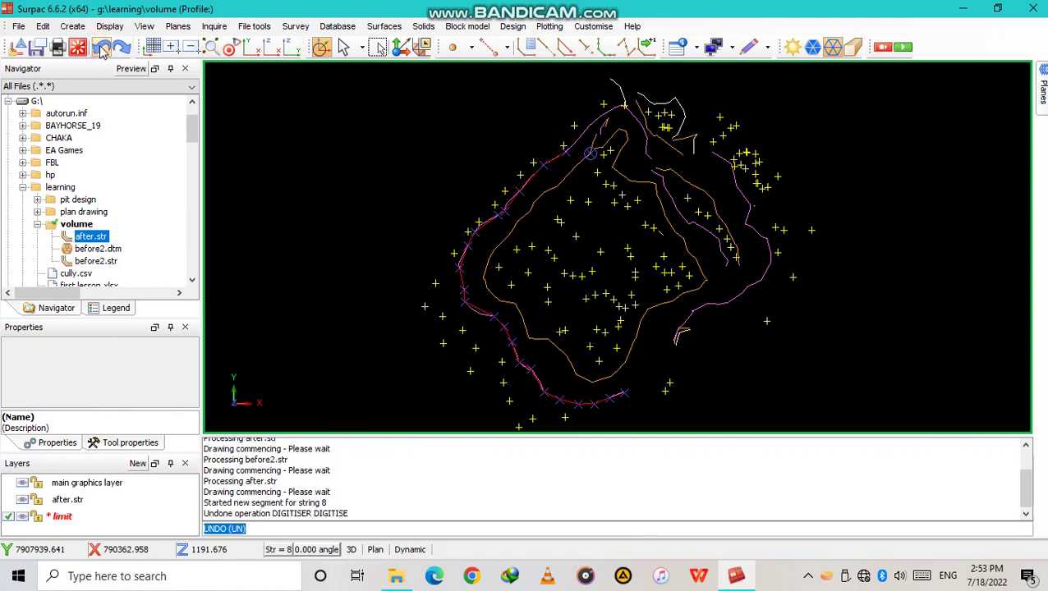
- Resume string 8 across the top and down the right side along the purple string
left_click(72, 26)
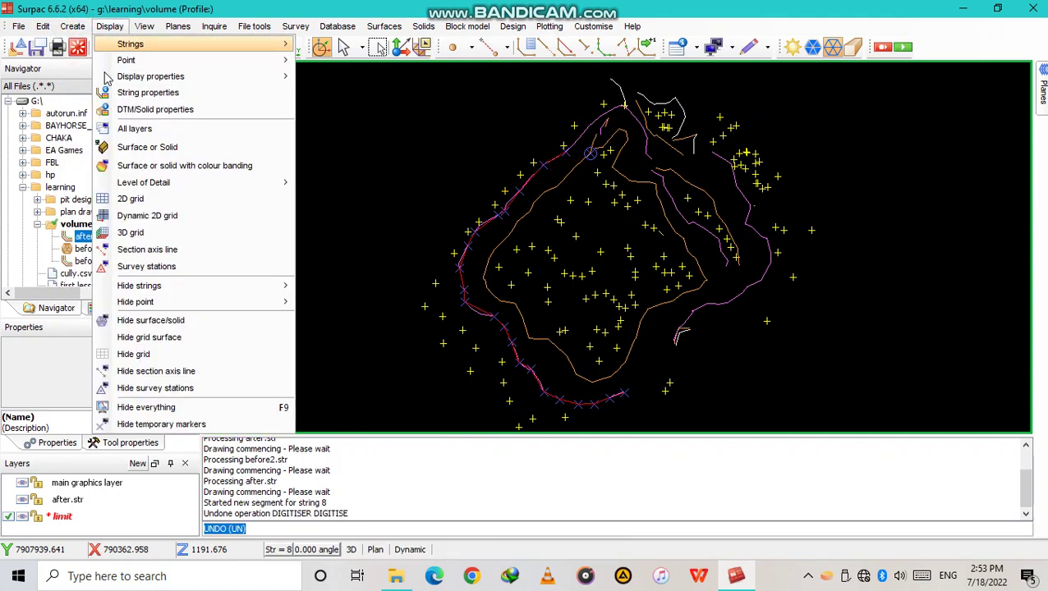
mouse_move(98, 97)
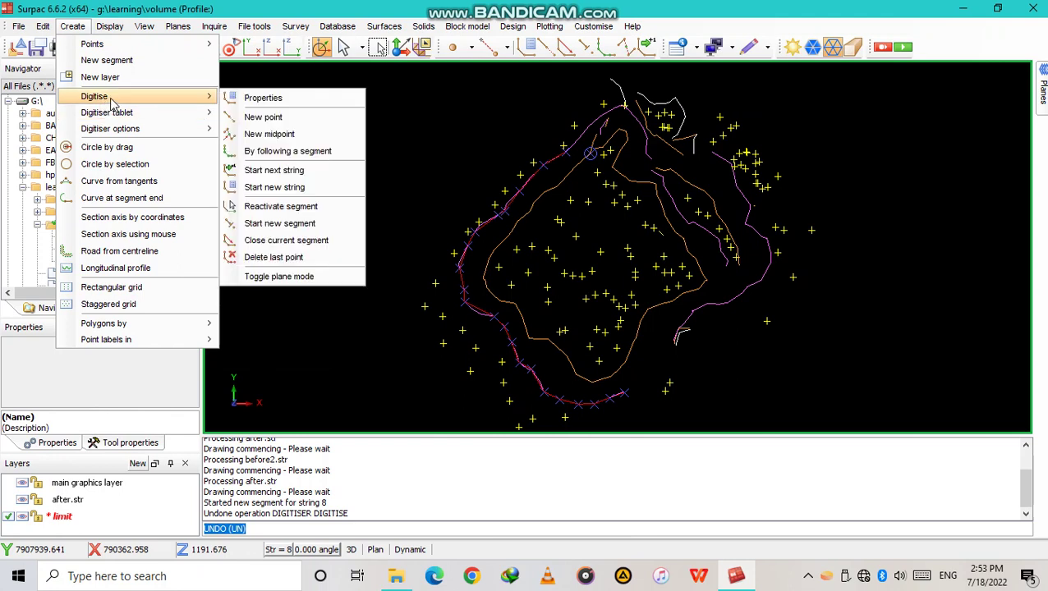
left_click(273, 115)
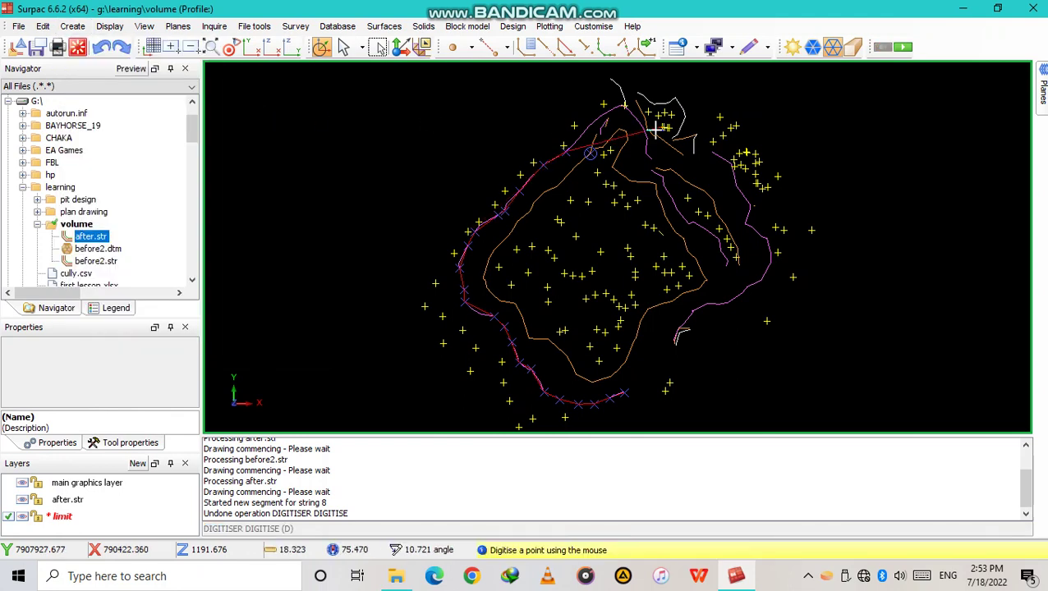
left_click(594, 125)
left_click(626, 109)
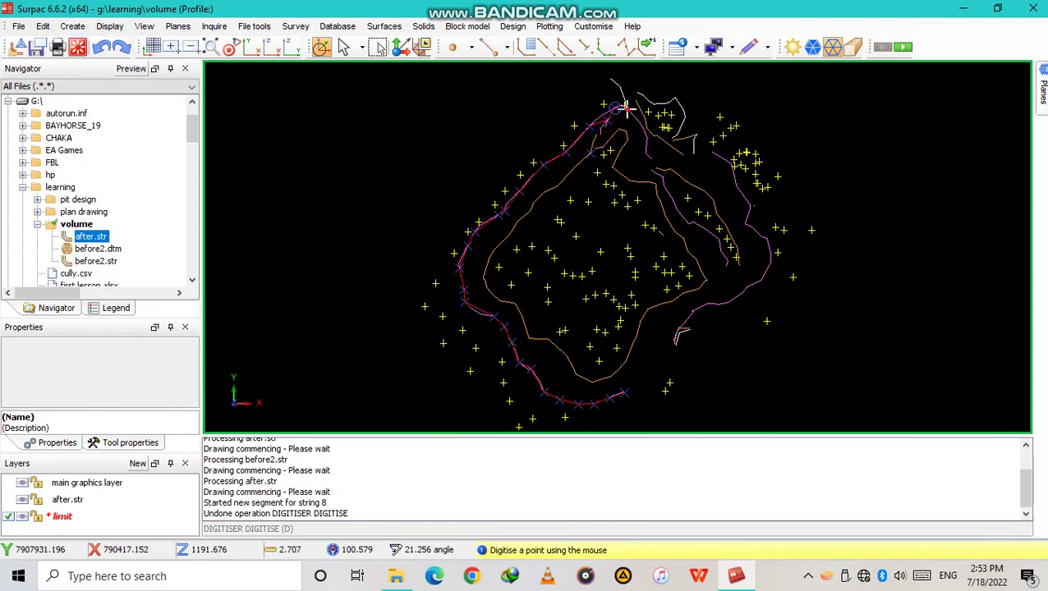
left_click(649, 156)
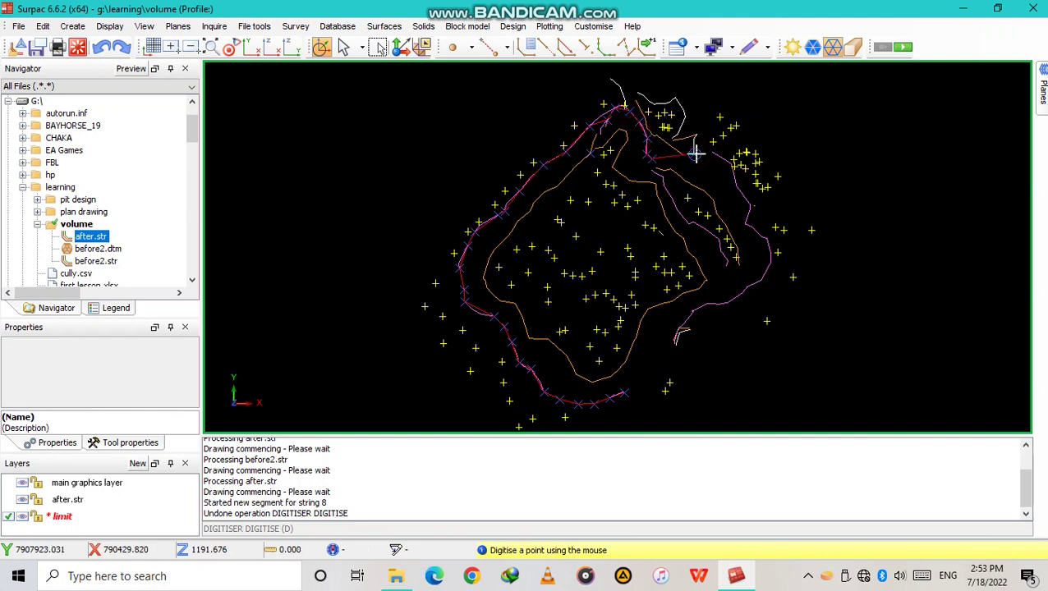
left_click(735, 168)
left_click(749, 204)
left_click(755, 229)
left_click(765, 253)
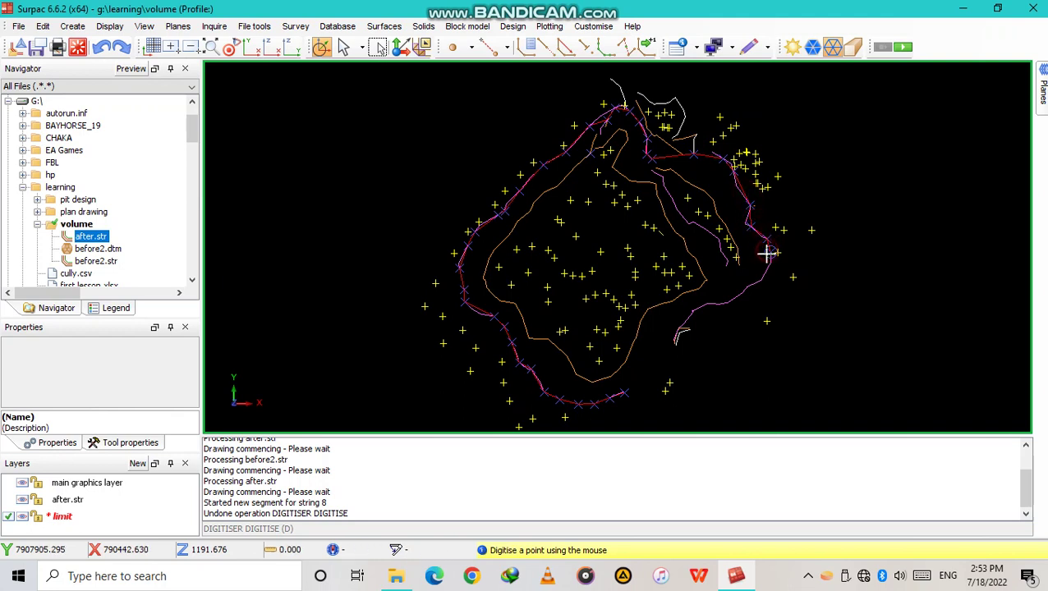
left_click(755, 277)
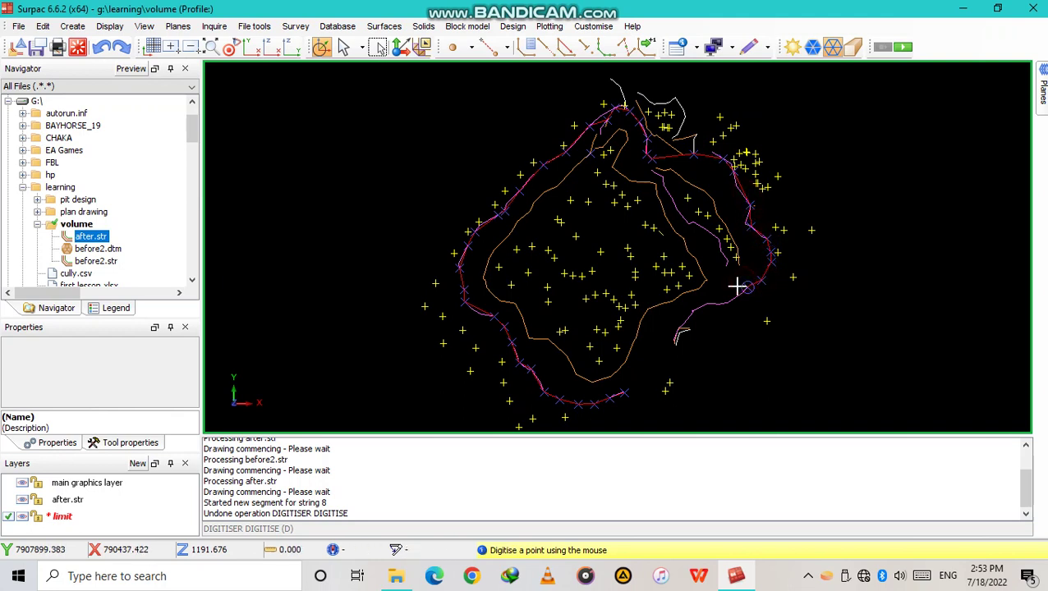
left_click(743, 291)
left_click(728, 302)
left_click(715, 305)
left_click(703, 304)
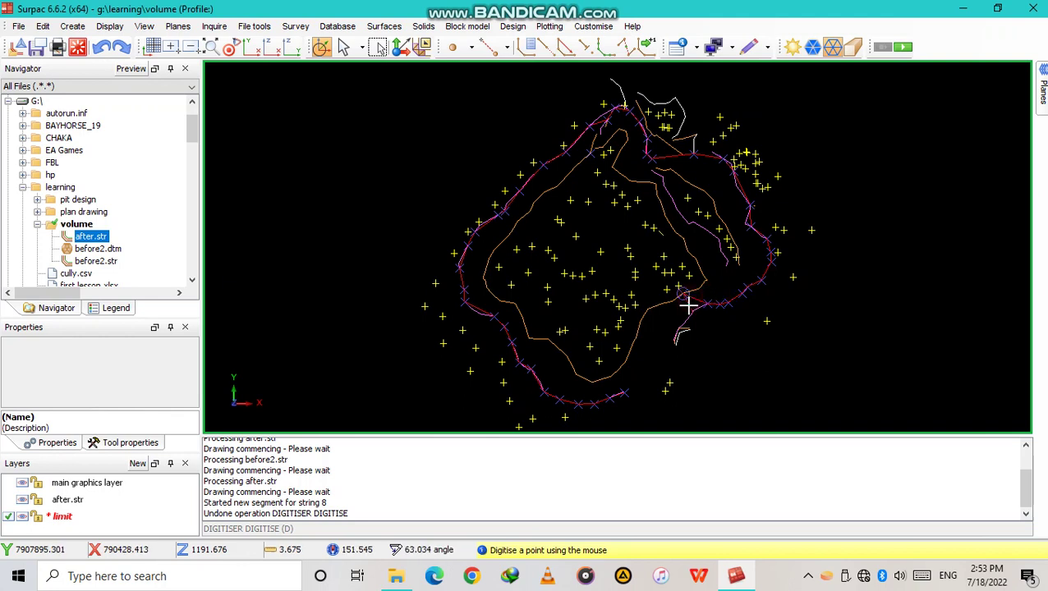
- Undo the stray line, add two lower edge points, and close string 8 to its start
left_click(103, 50)
left_click(82, 27)
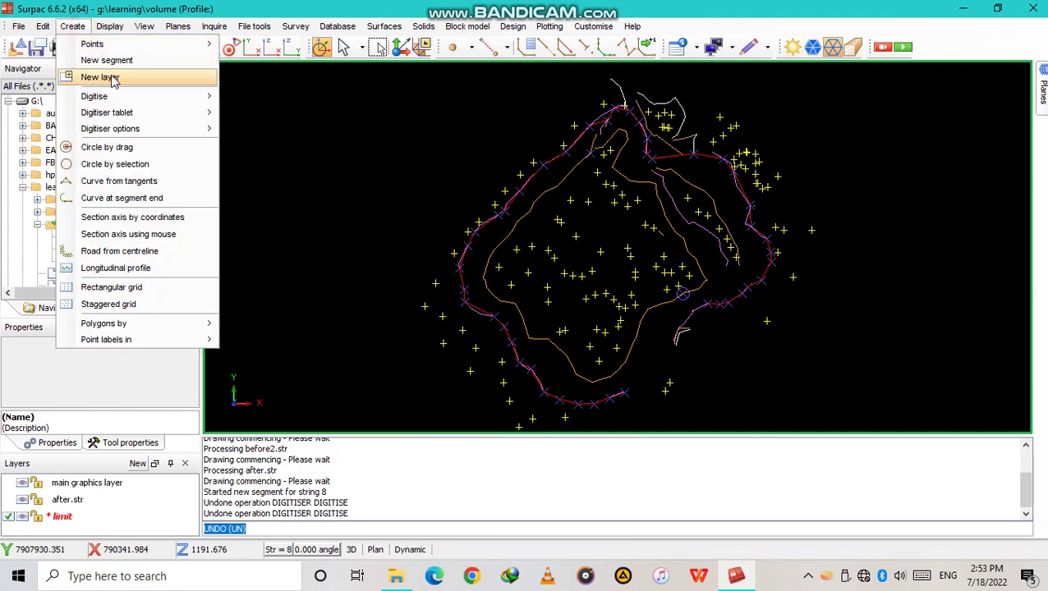
mouse_move(141, 98)
left_click(270, 115)
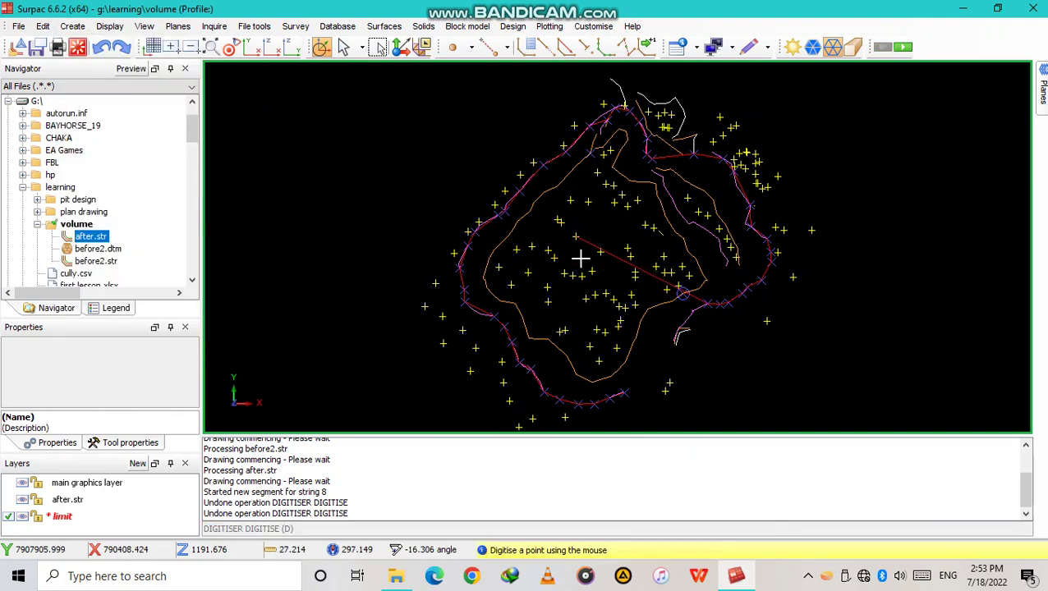
left_click(676, 333)
left_click(676, 345)
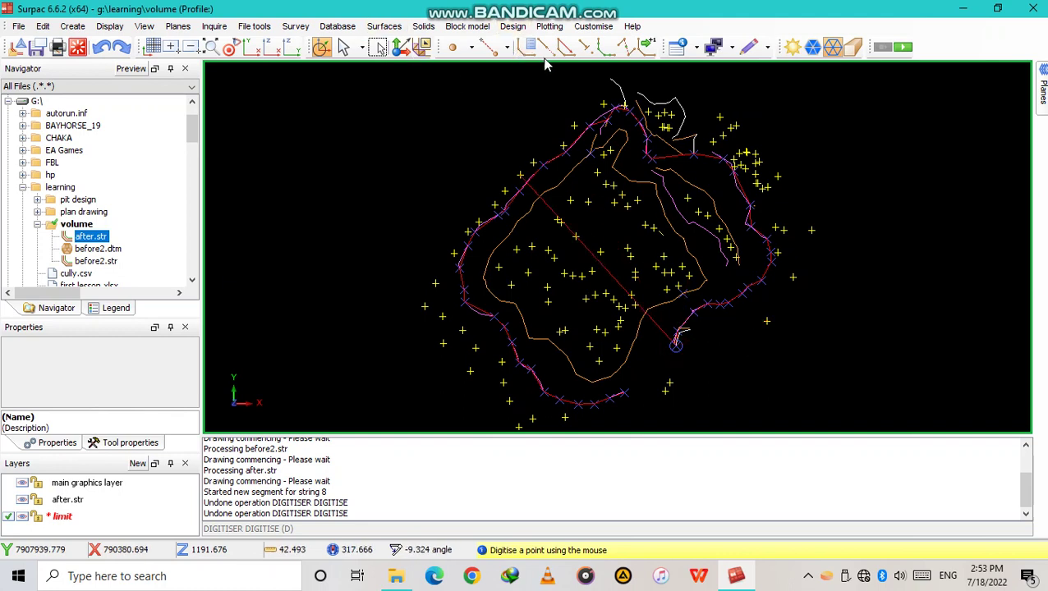
left_click(574, 51)
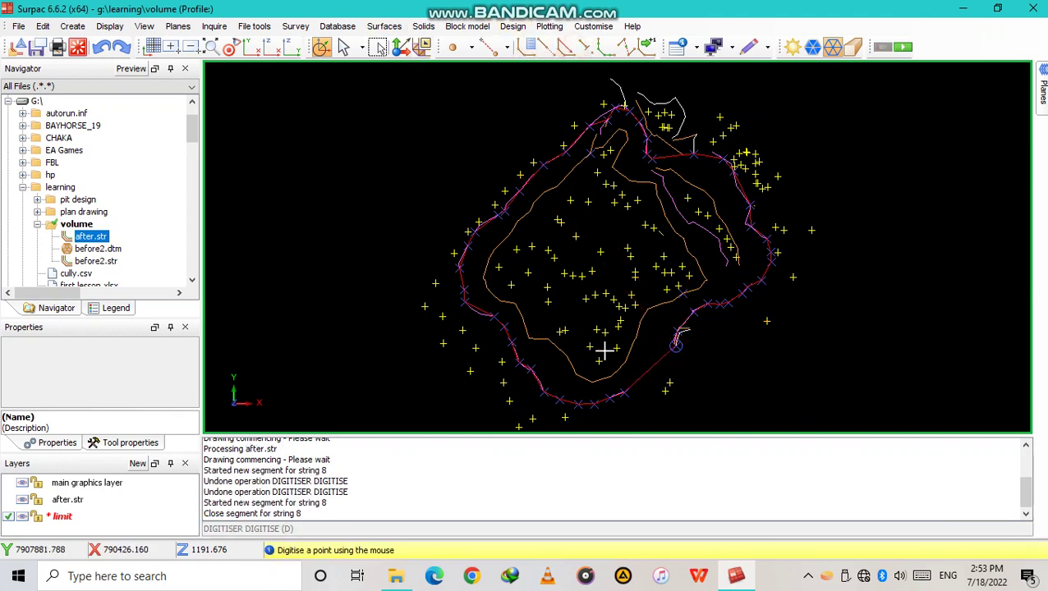
- Save the boundary as limit.str, hide the after.str layer, and clear the graphics
left_click(36, 47)
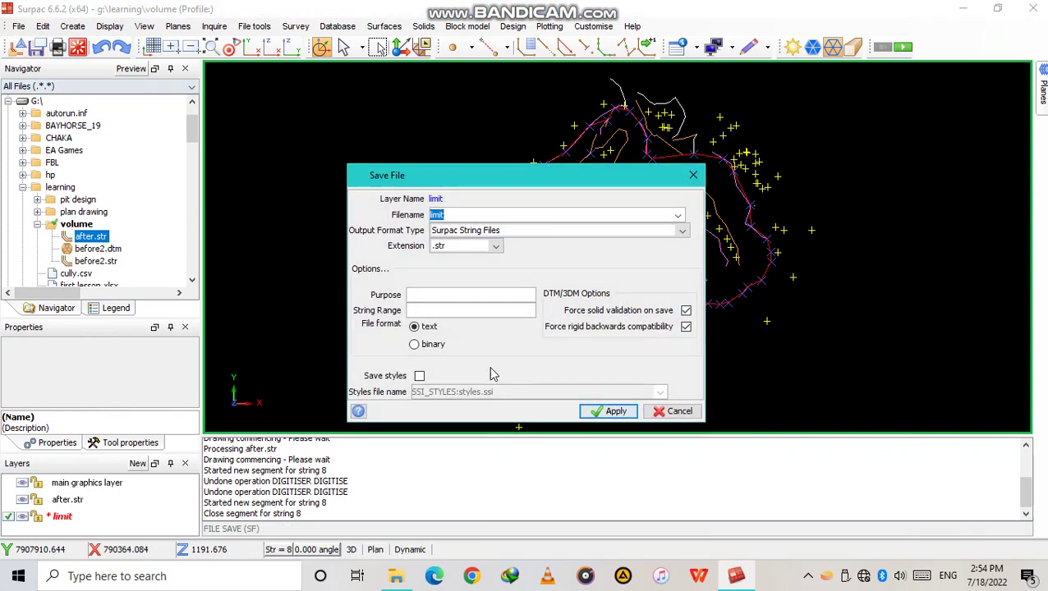
left_click(611, 412)
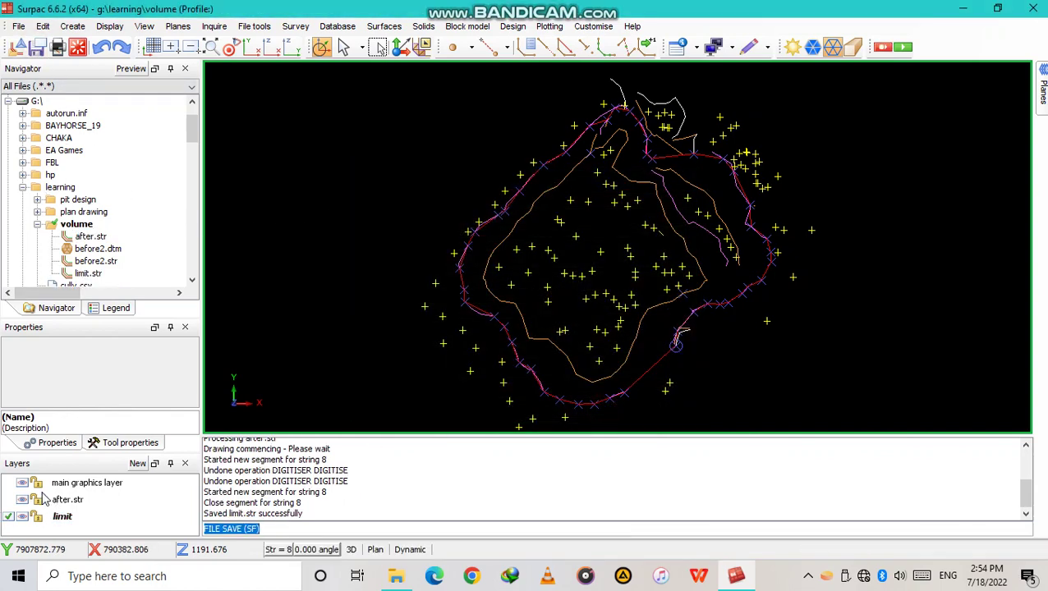
left_click(24, 503)
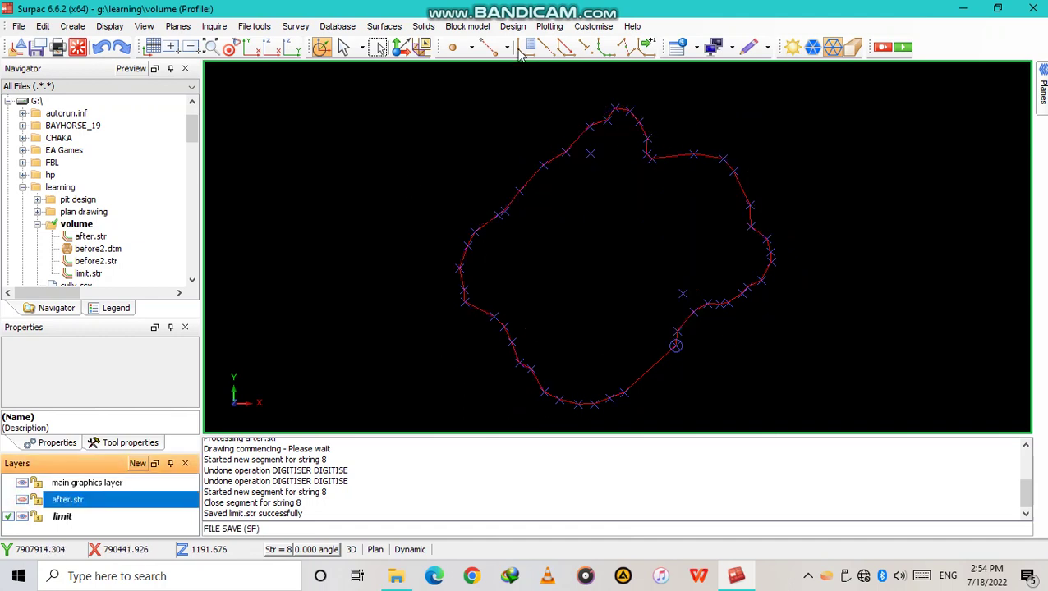
left_click(77, 48)
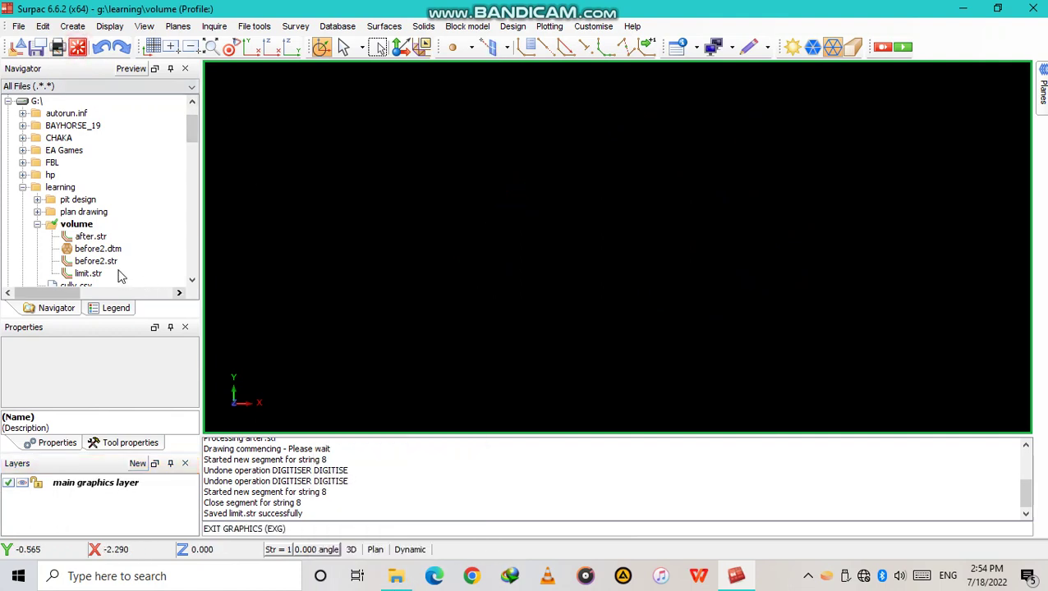
- Load after.str and build a DTM from its layer with default settings (662 triangles)
left_click_drag(94, 243, 487, 224)
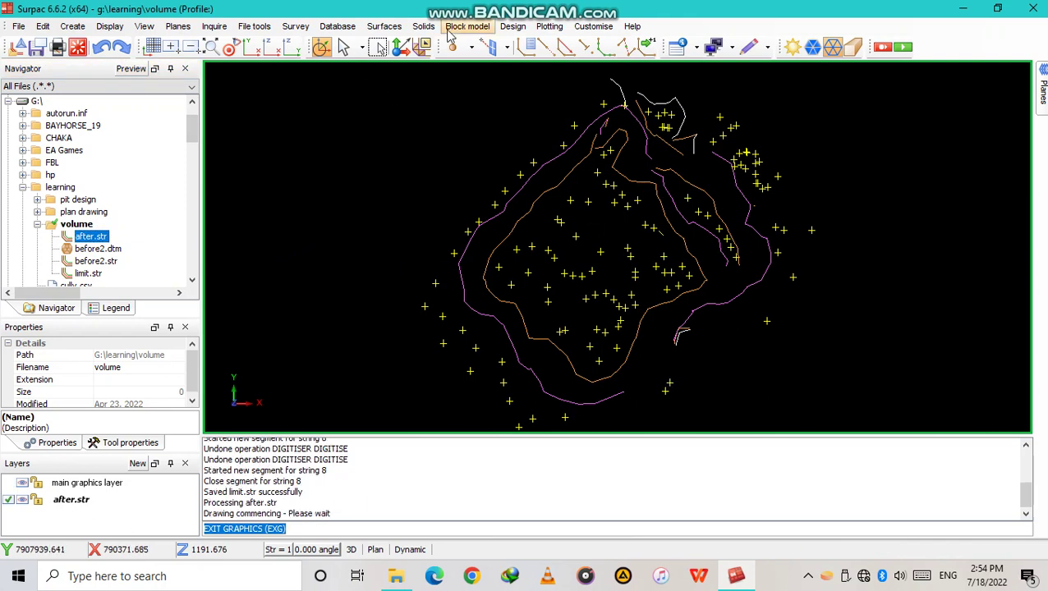
left_click(373, 30)
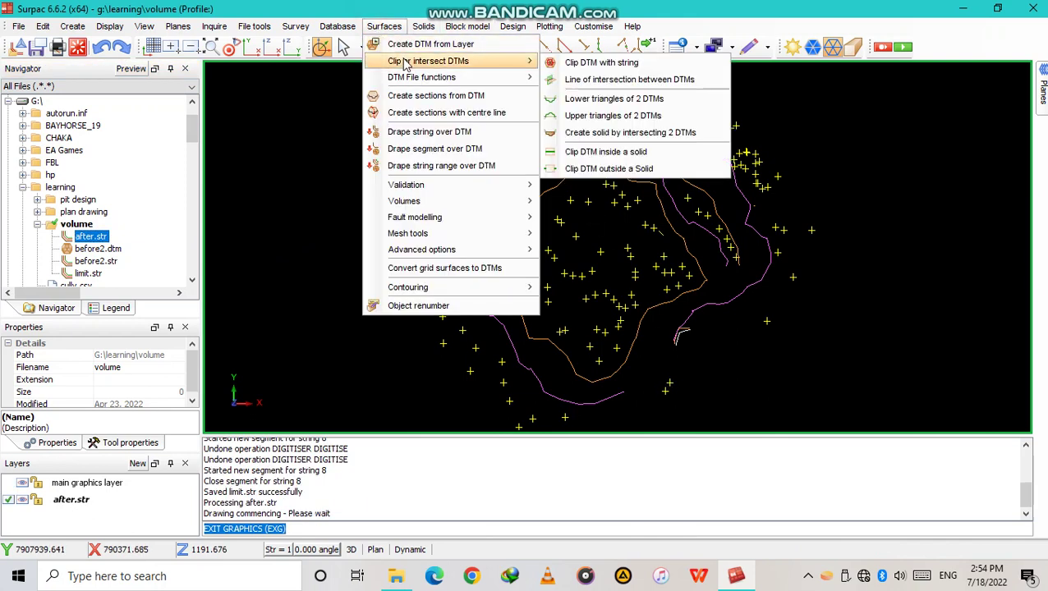
left_click(432, 42)
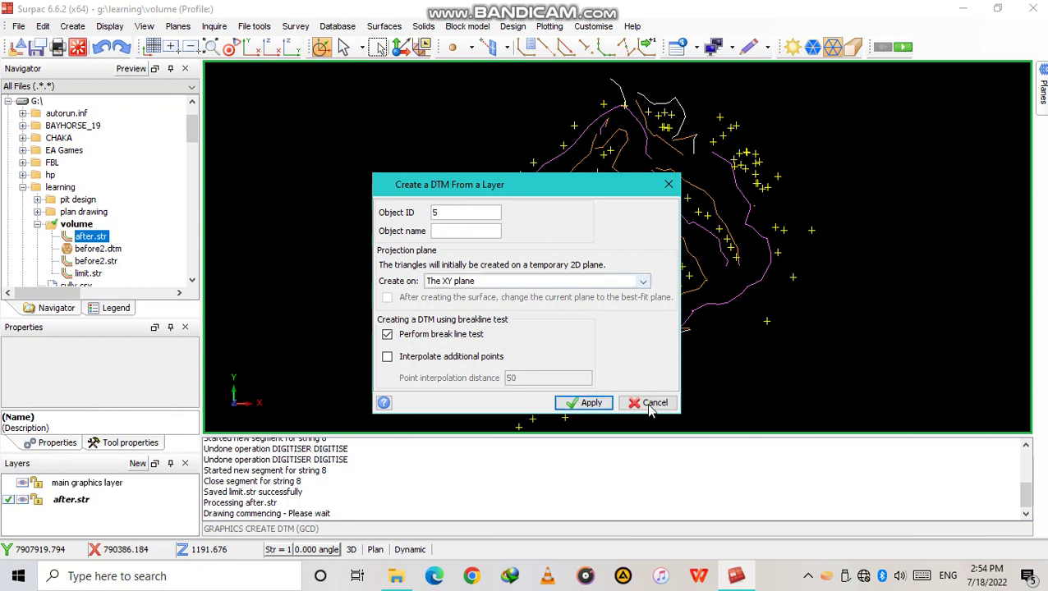
left_click(585, 403)
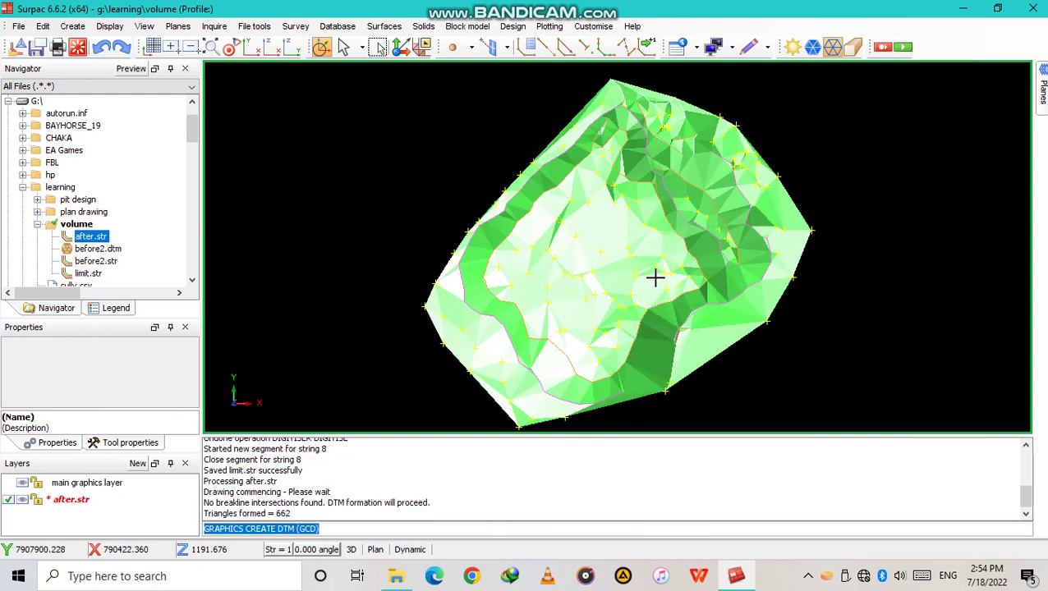
- Save the new surface as after5.dtm
left_click(37, 47)
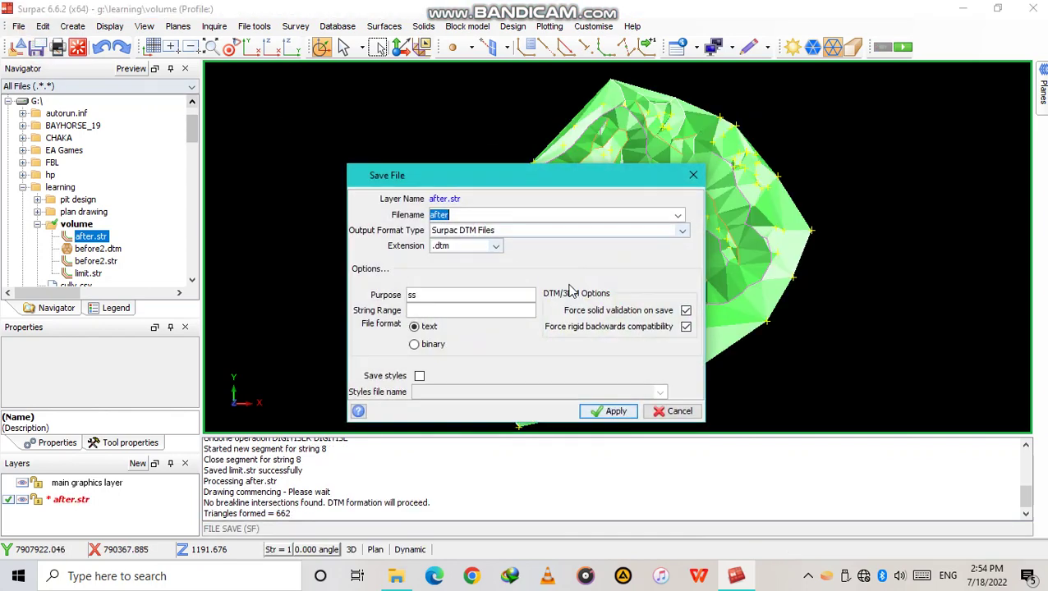
left_click(468, 215)
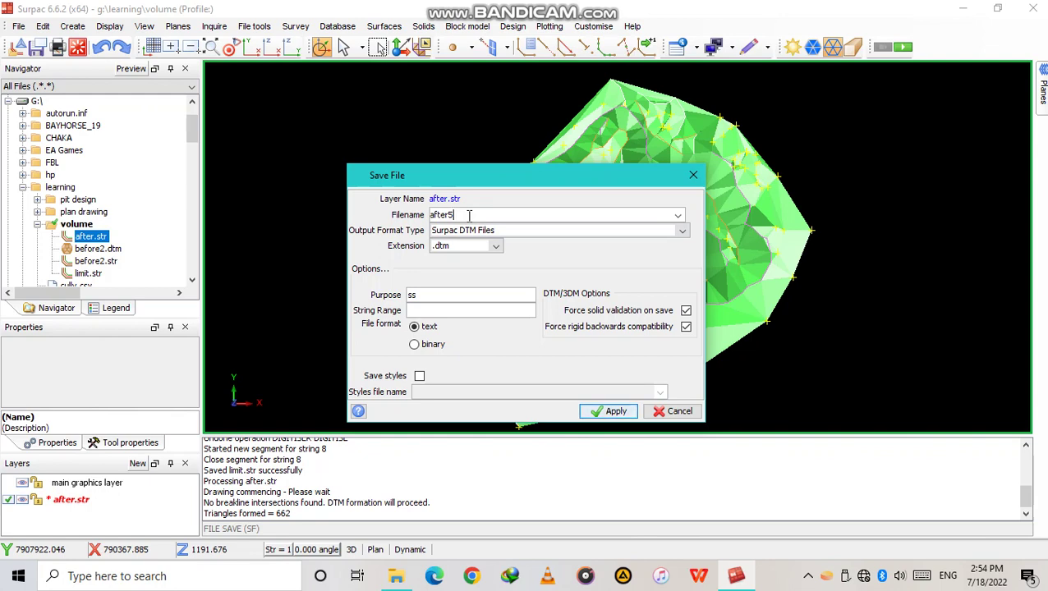
left_click(612, 411)
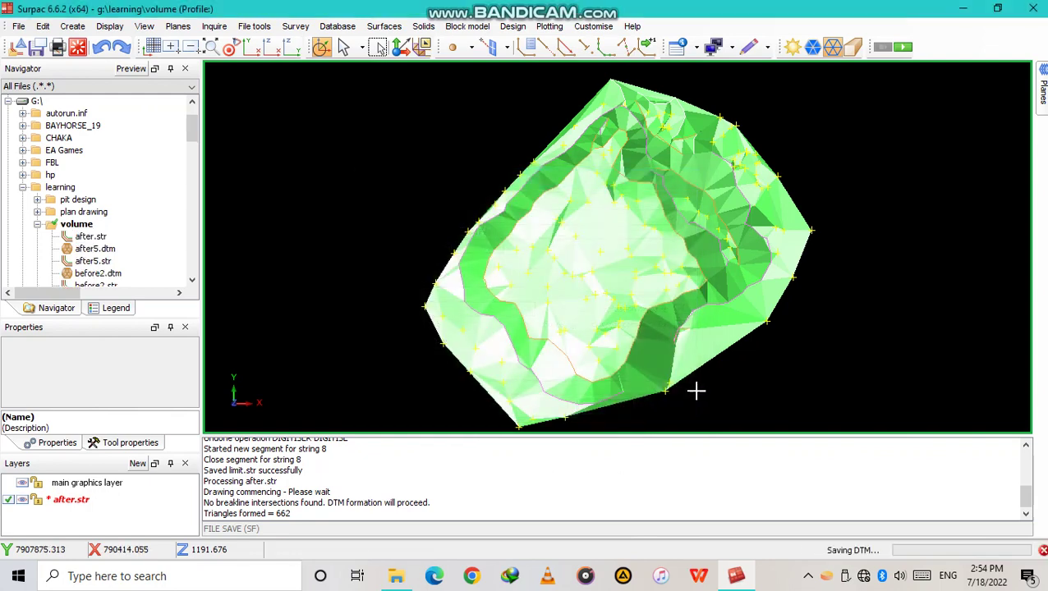
- Load before2.dtm beside the after surface and tilt the view to an oblique angle
left_click(99, 275)
left_click_drag(100, 281, 421, 237)
middle_click_drag(632, 295, 721, 267)
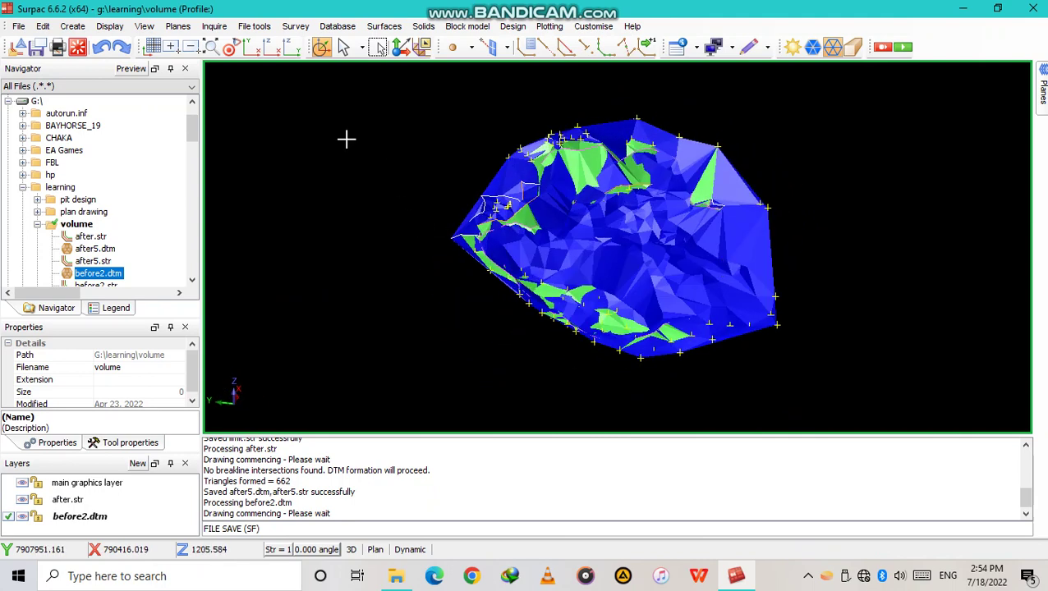
- Open the Surfaces > Volumes > Net volume between DTMs function
left_click(385, 27)
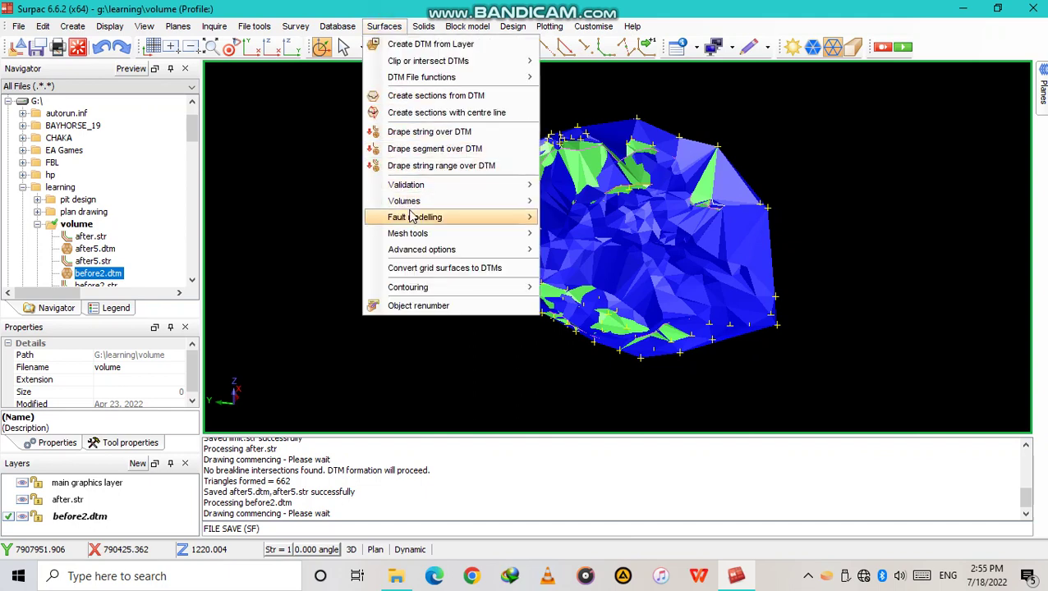
mouse_move(411, 208)
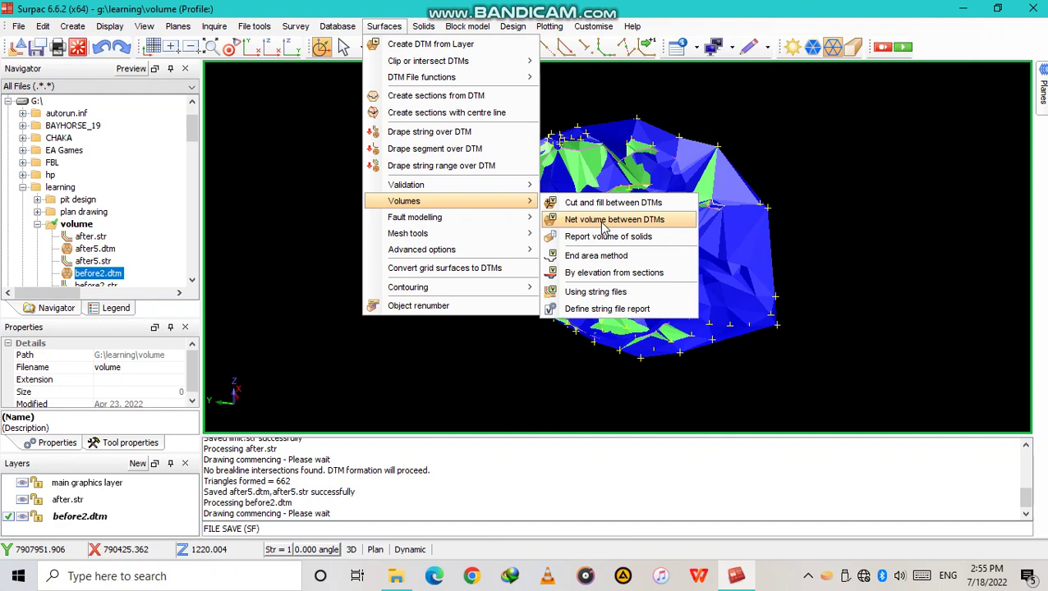
left_click(603, 223)
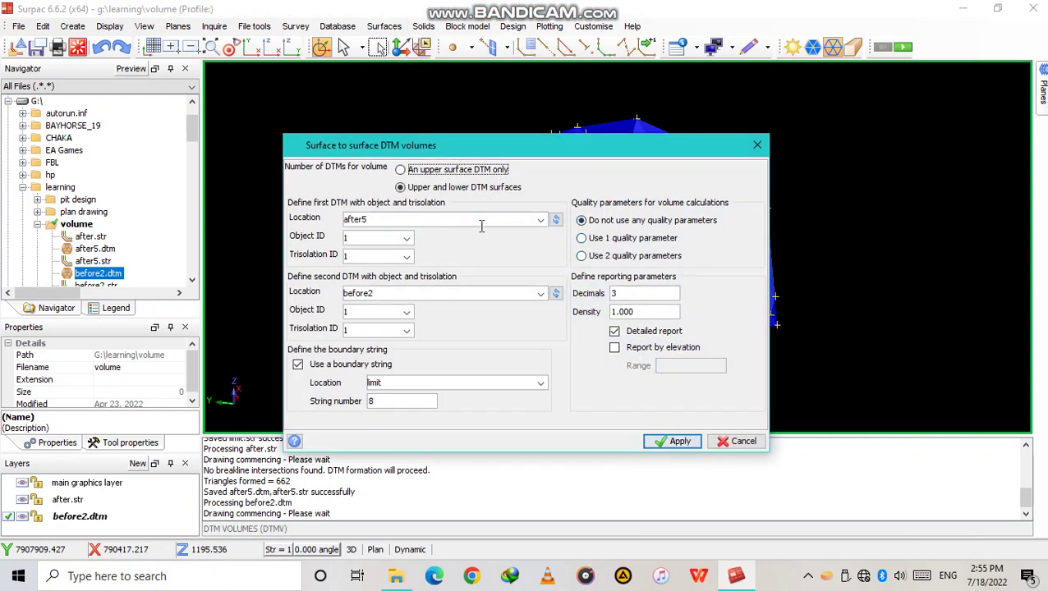
- Set the first DTM to before2.dtm (object 2) and the second to after5.dtm (object 5)
left_click(541, 221)
left_click(369, 256)
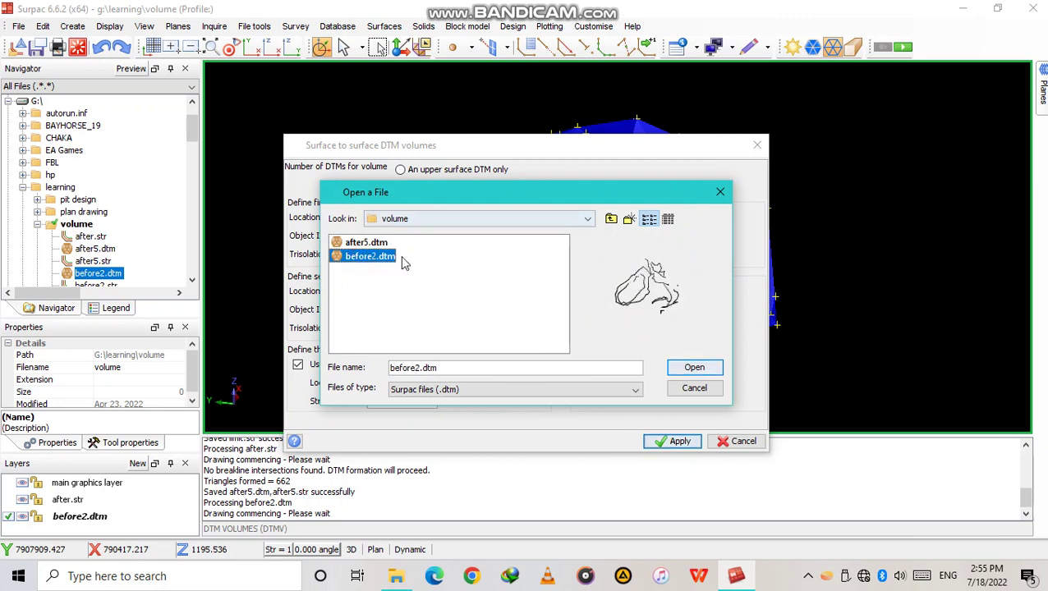
left_click(695, 367)
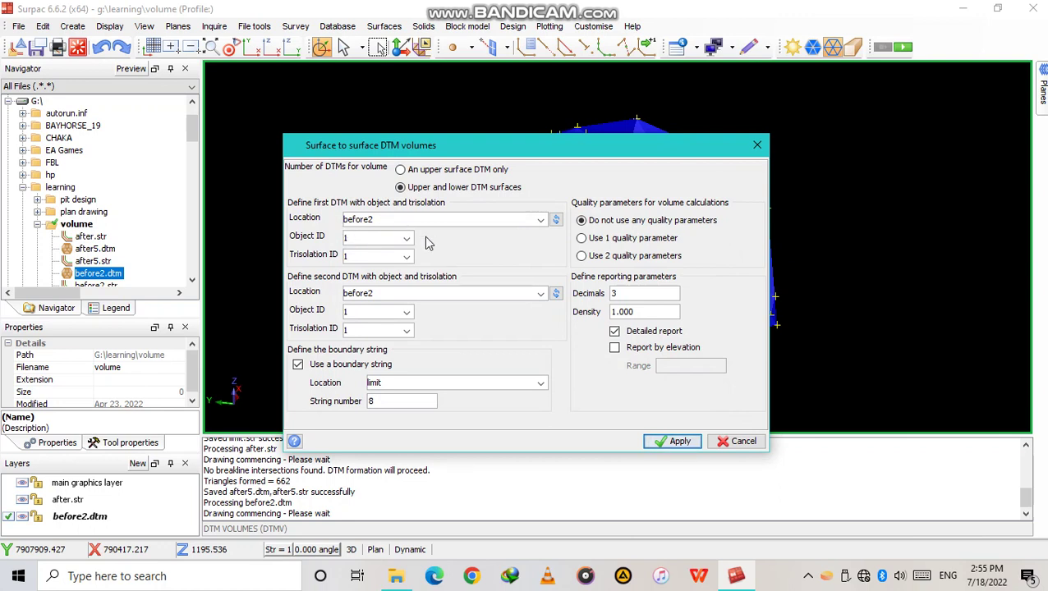
double_click(379, 238)
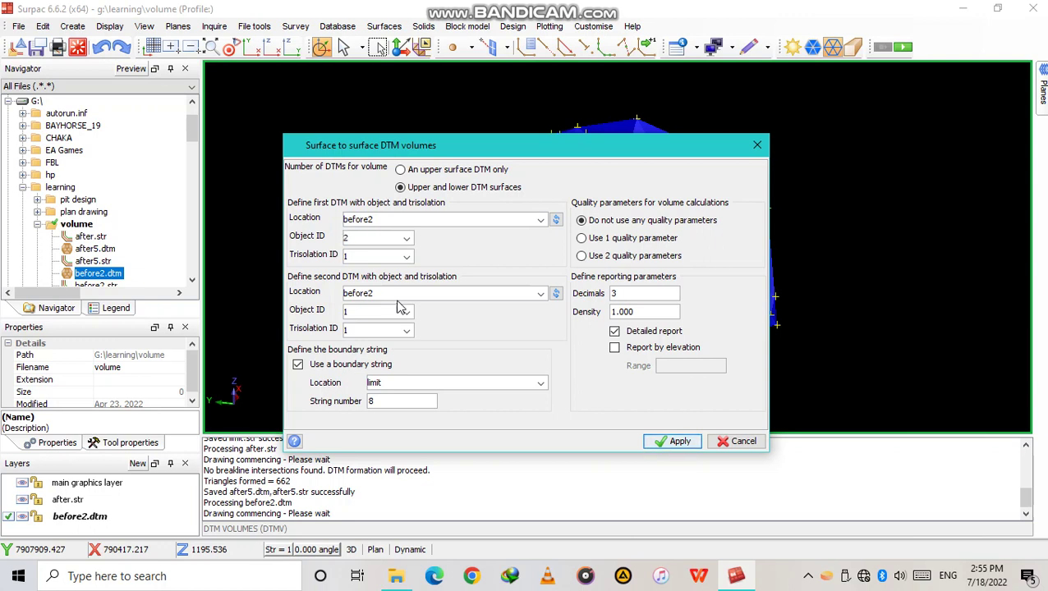
left_click(540, 294)
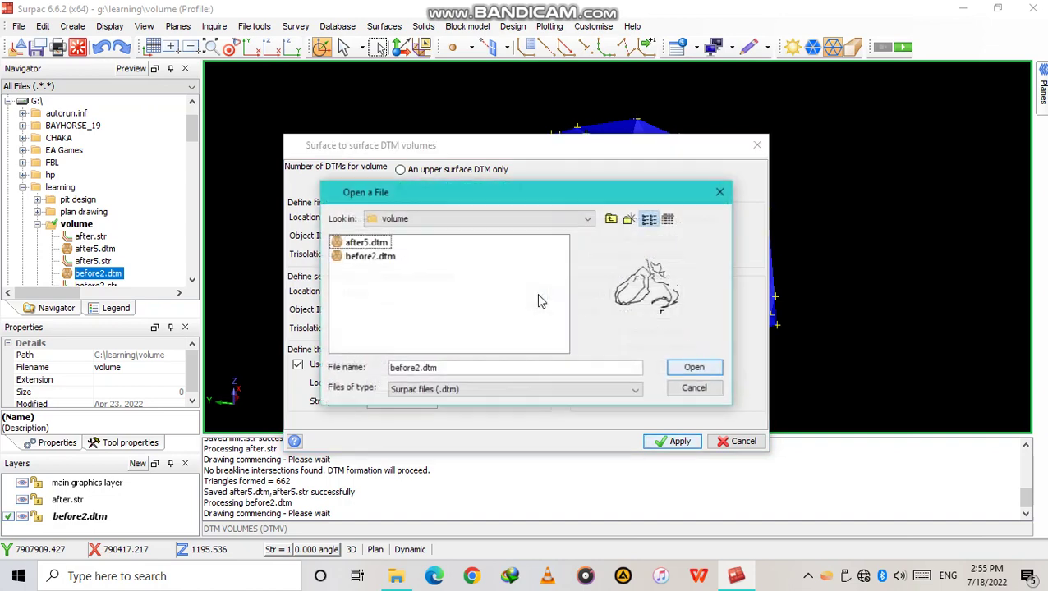
left_click(366, 242)
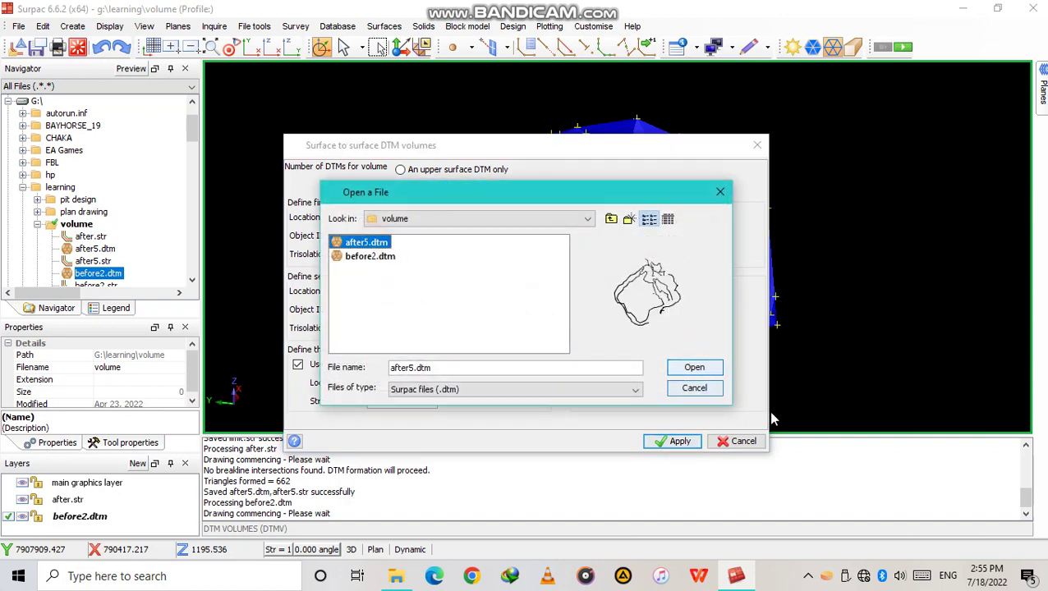
left_click(696, 367)
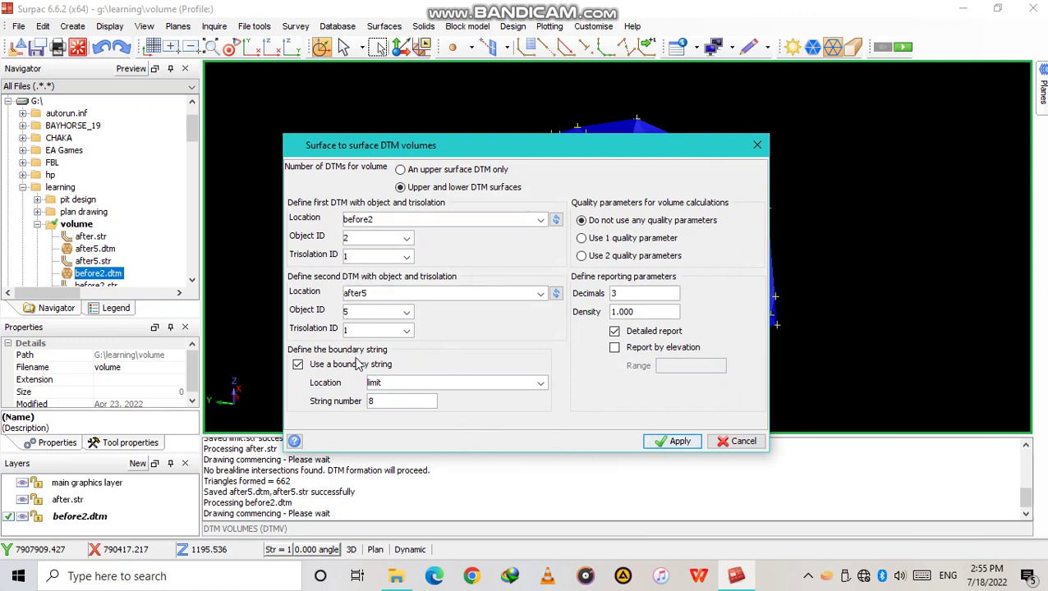
- Set the boundary to limit.str string 8 and the density to 2.6
left_click(540, 383)
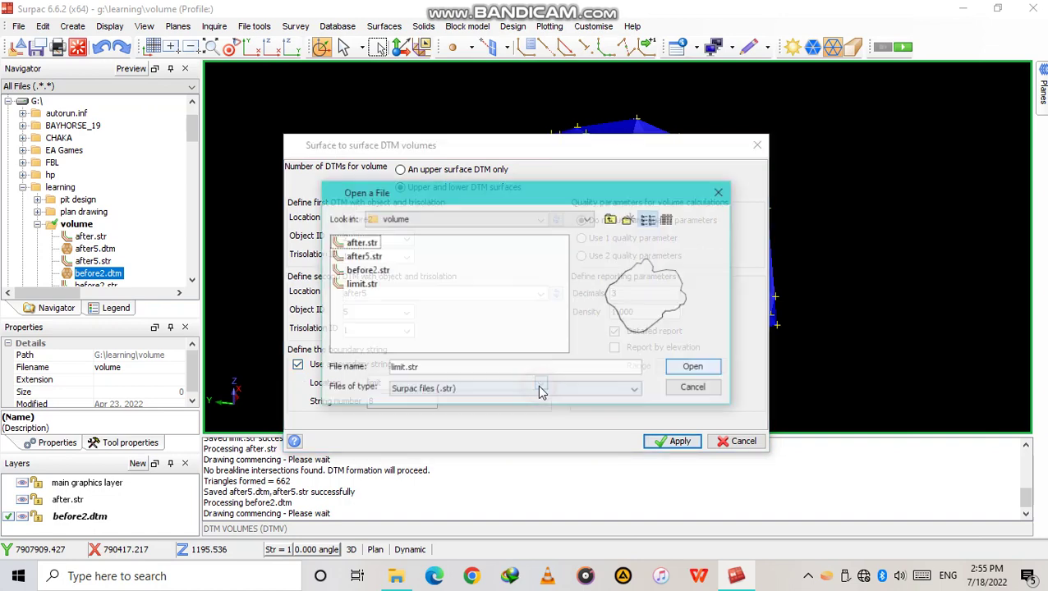
left_click(361, 284)
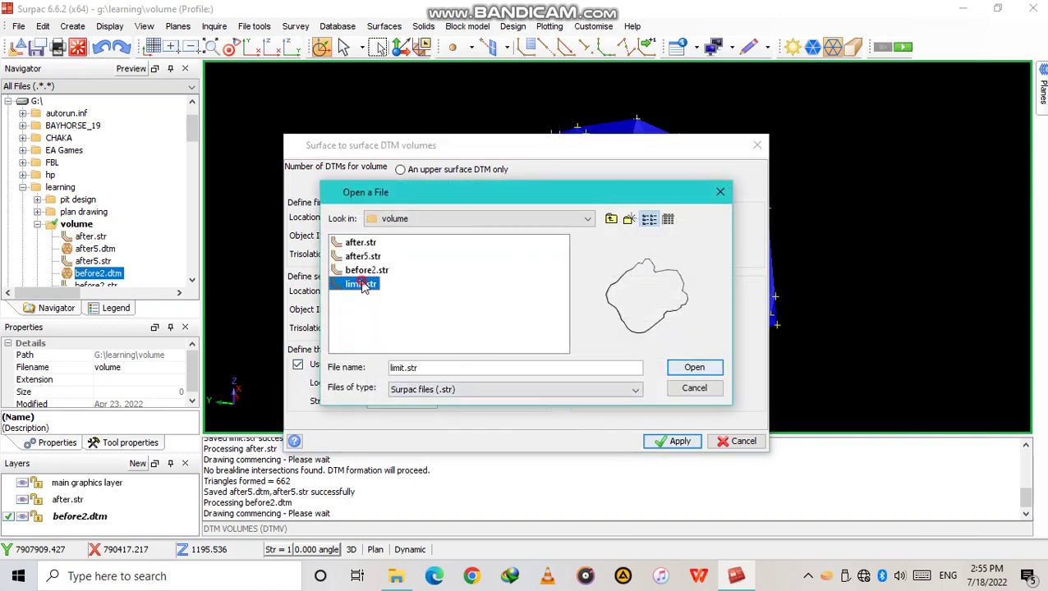
left_click(690, 370)
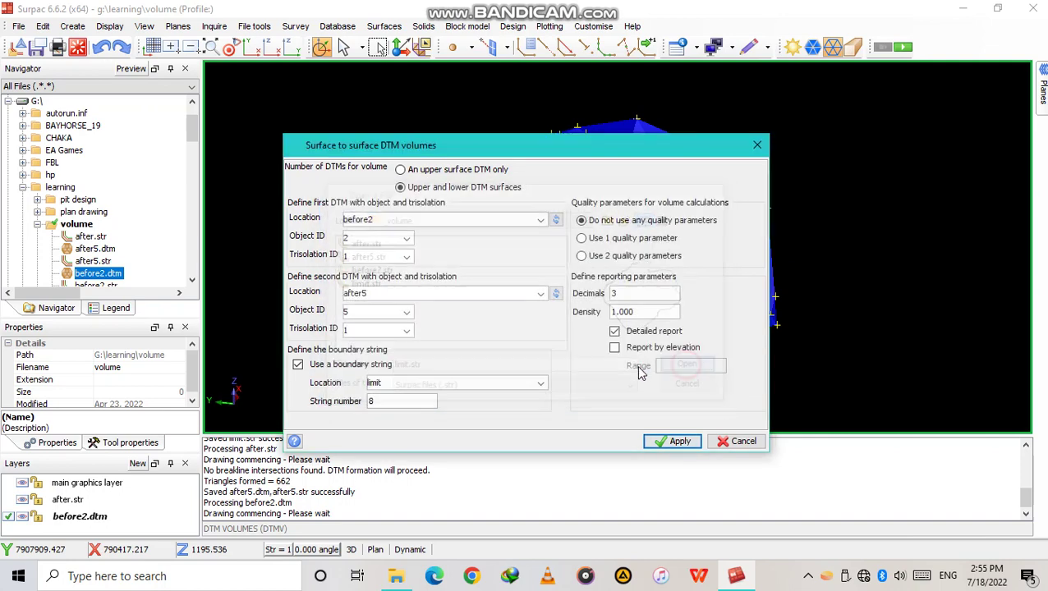
left_click(376, 400)
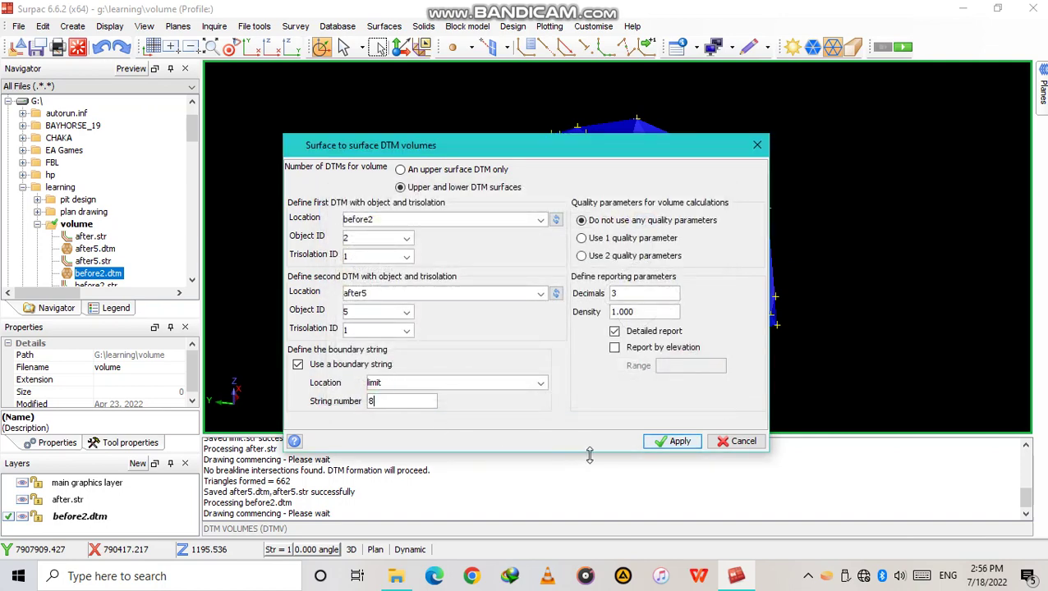
double_click(636, 312)
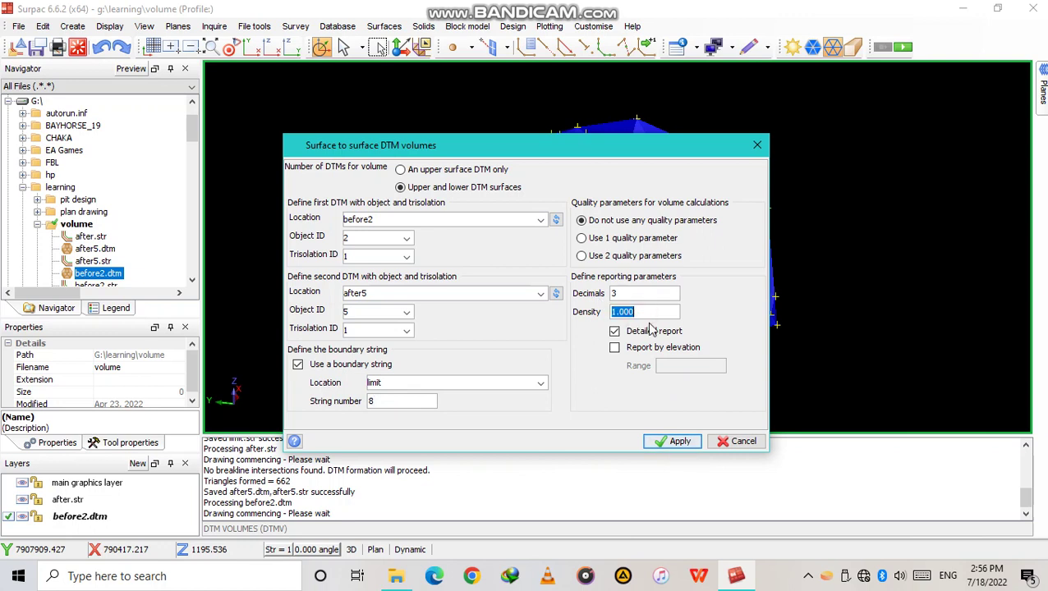
type("2.6")
- Name the report 'volume' in .pdf format and run it without saving a modified DTM
left_click(674, 441)
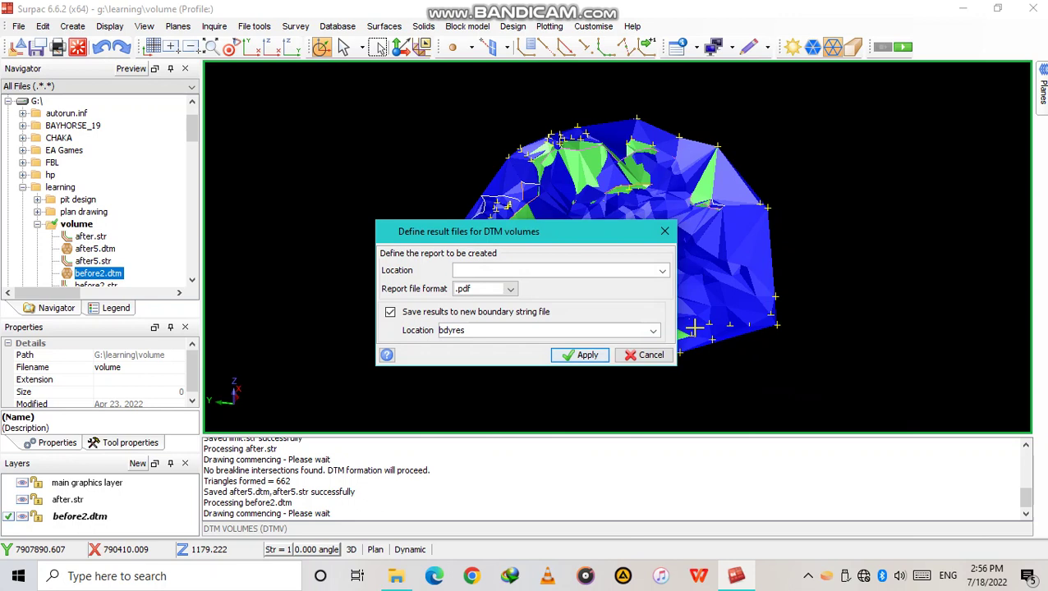
type("ne")
type("volume")
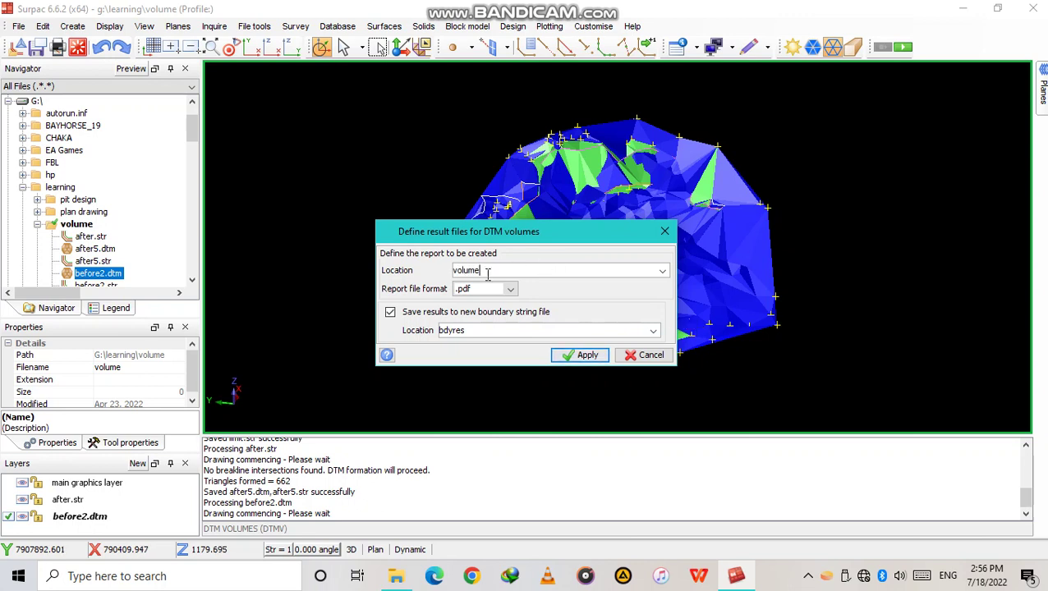
left_click(510, 290)
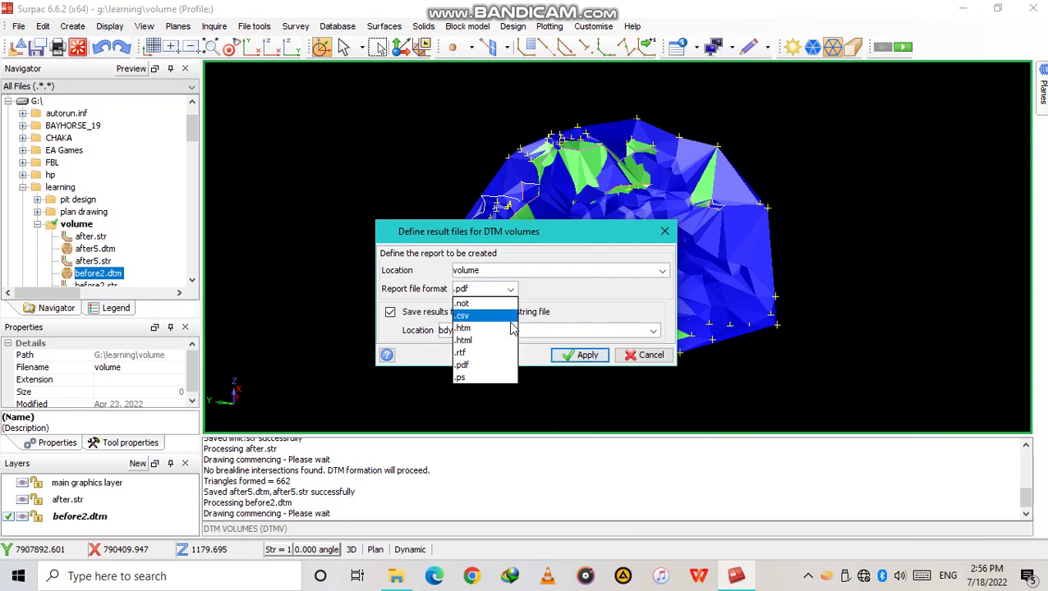
left_click(494, 366)
left_click(575, 361)
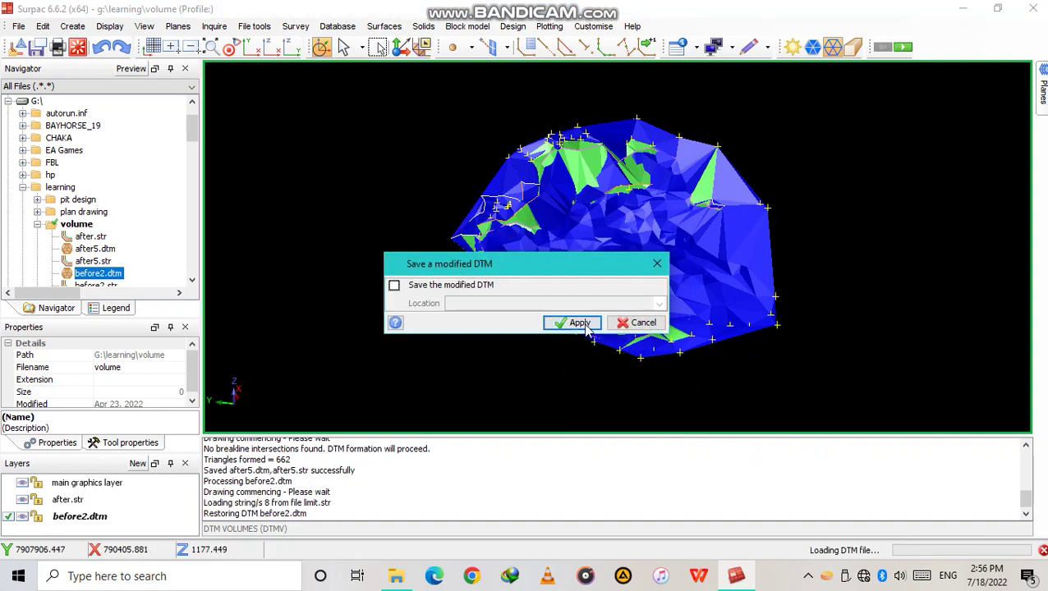
left_click(578, 321)
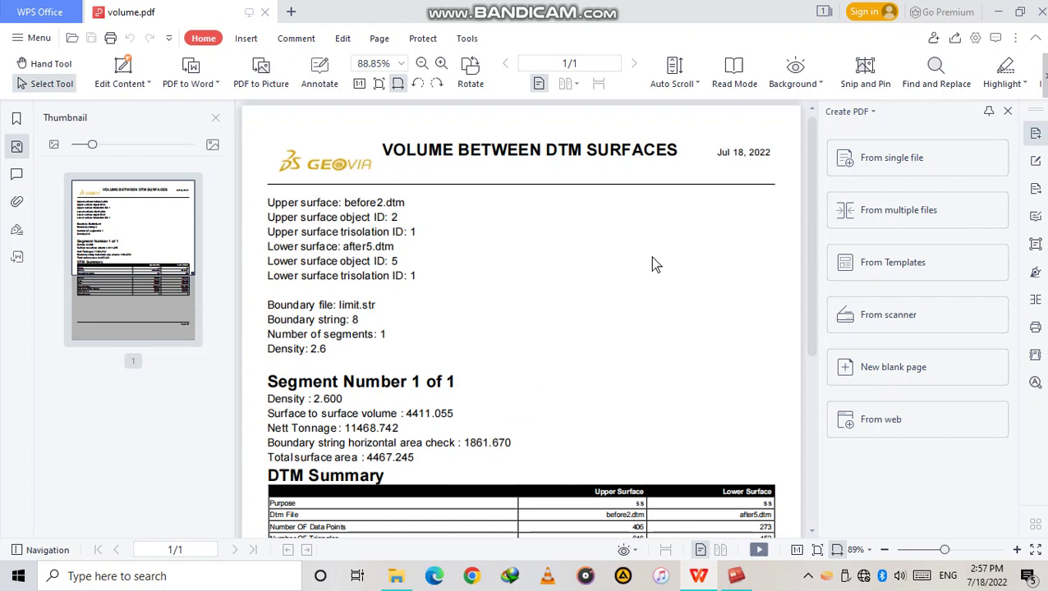
- Minimize the volume.pdf report (volume 4411.055, nett tonnage 11468.742) to return to Surpac
left_click(999, 13)
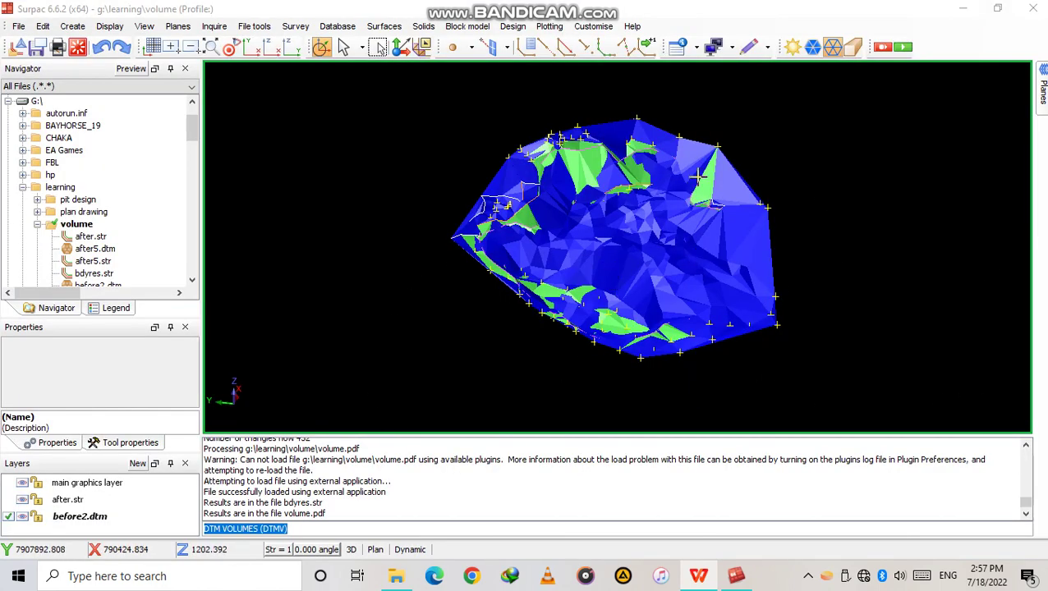
- Start Cut and fill between DTMs with before2.dtm, object 2, as the first DTM
left_click(391, 28)
mouse_move(461, 202)
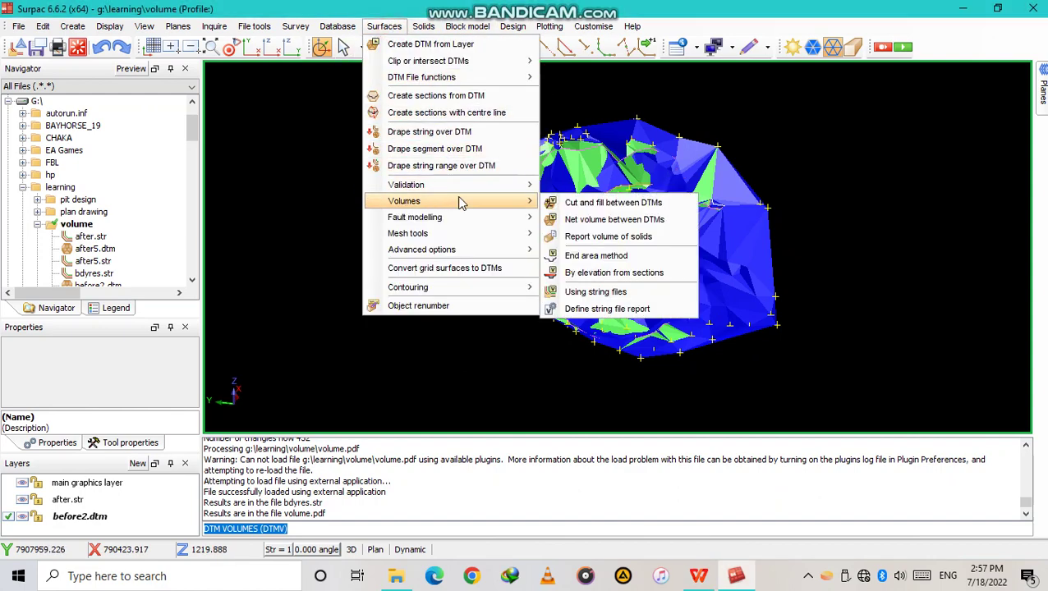
left_click(577, 205)
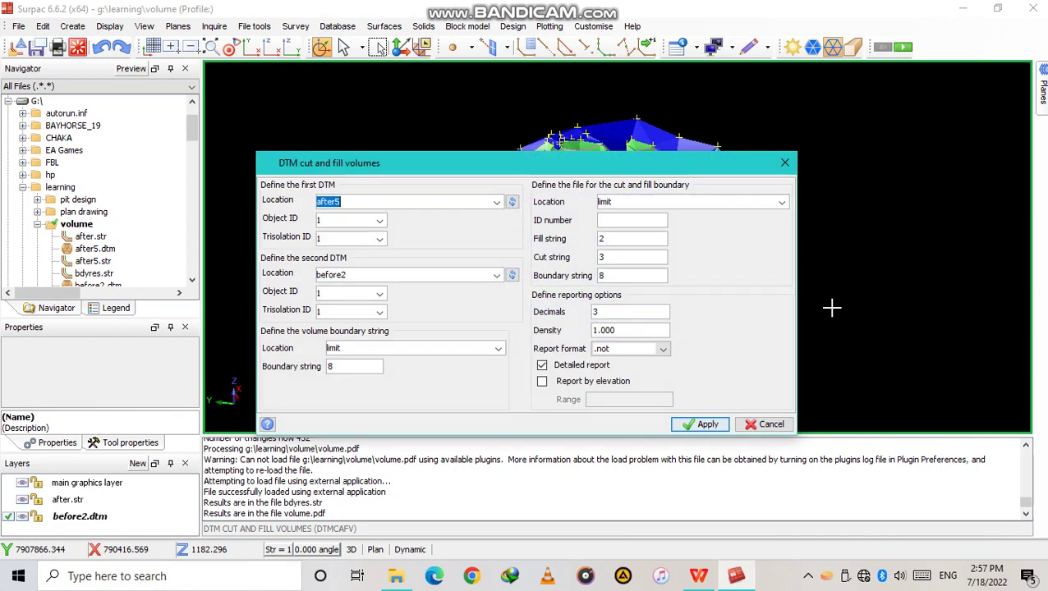
left_click(512, 202)
left_click(383, 258)
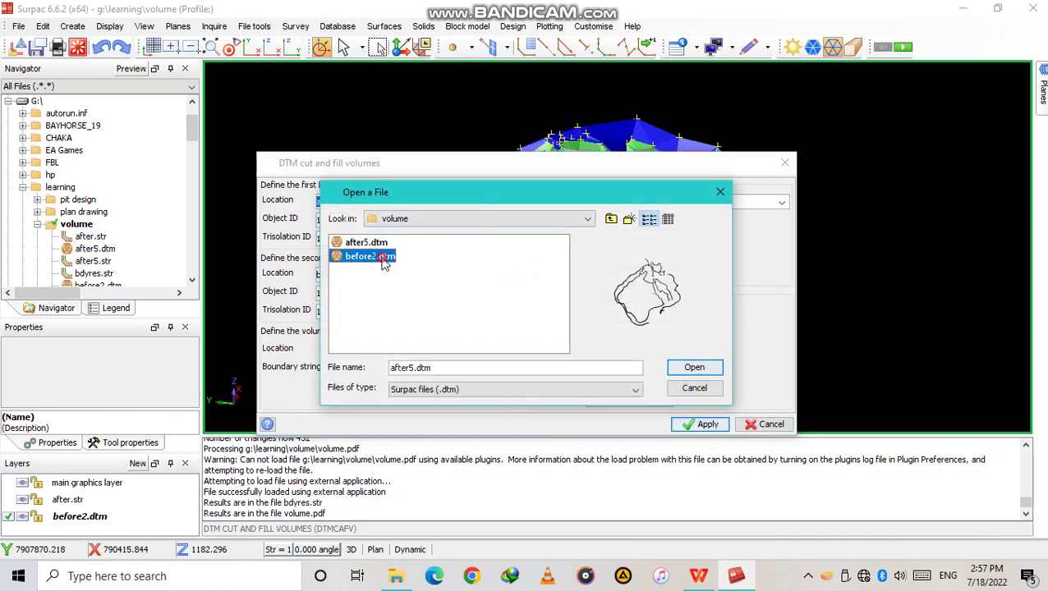
left_click(692, 368)
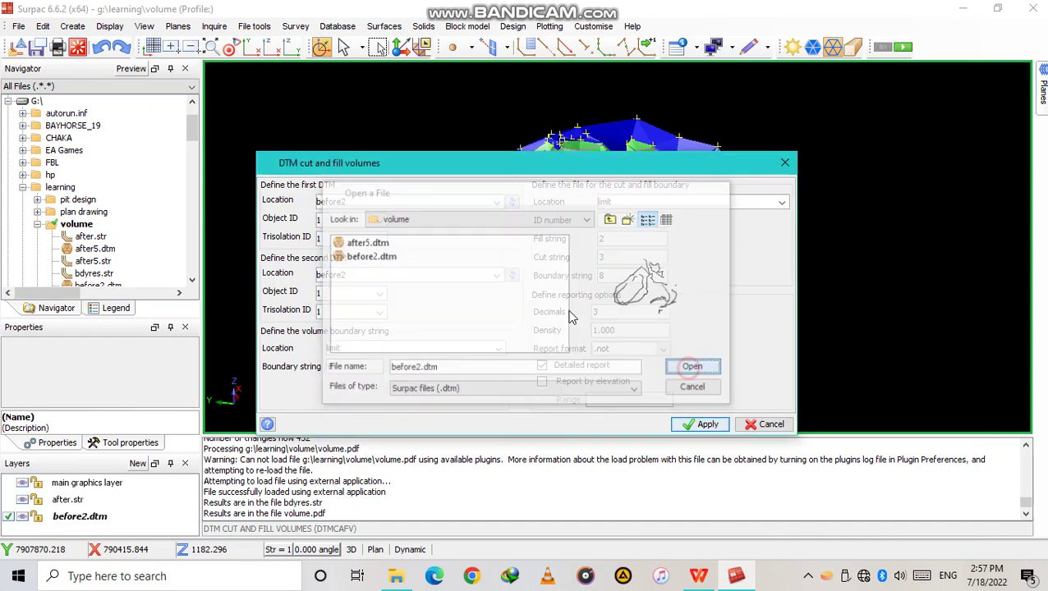
double_click(339, 222)
type("2")
- Set after5.dtm, object 5, as the second DTM
left_click(511, 276)
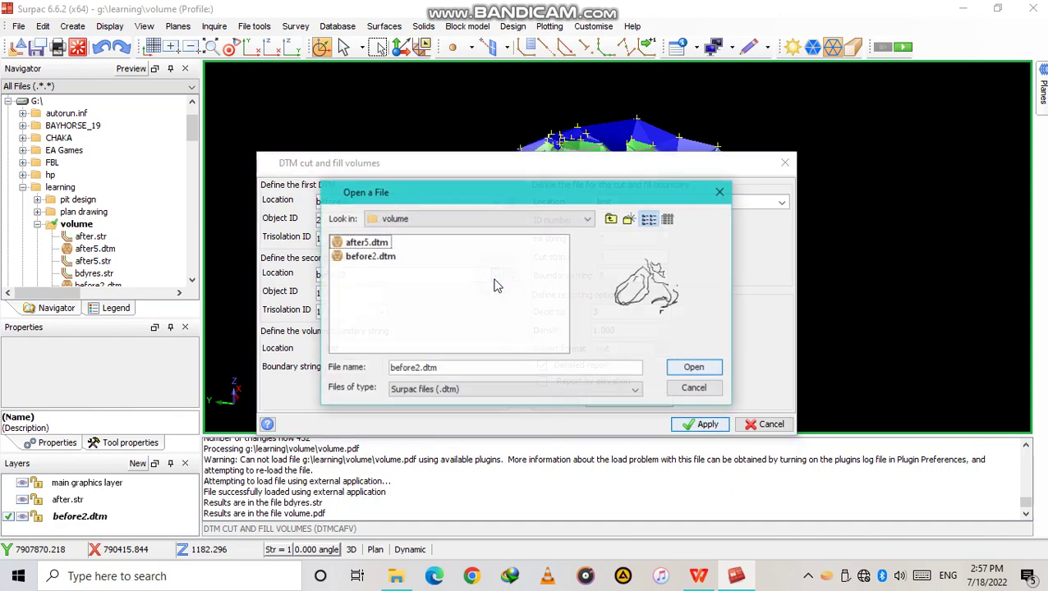
left_click(366, 243)
left_click(694, 367)
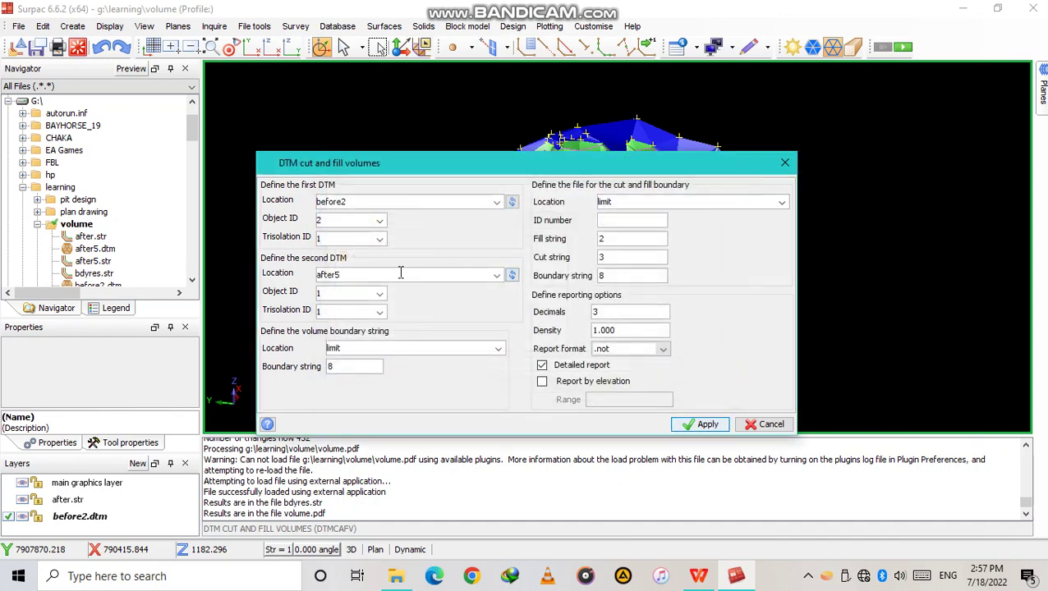
double_click(369, 292)
type("5")
- Use limit.str string 8 as the volume boundary
double_click(342, 366)
left_click(495, 349)
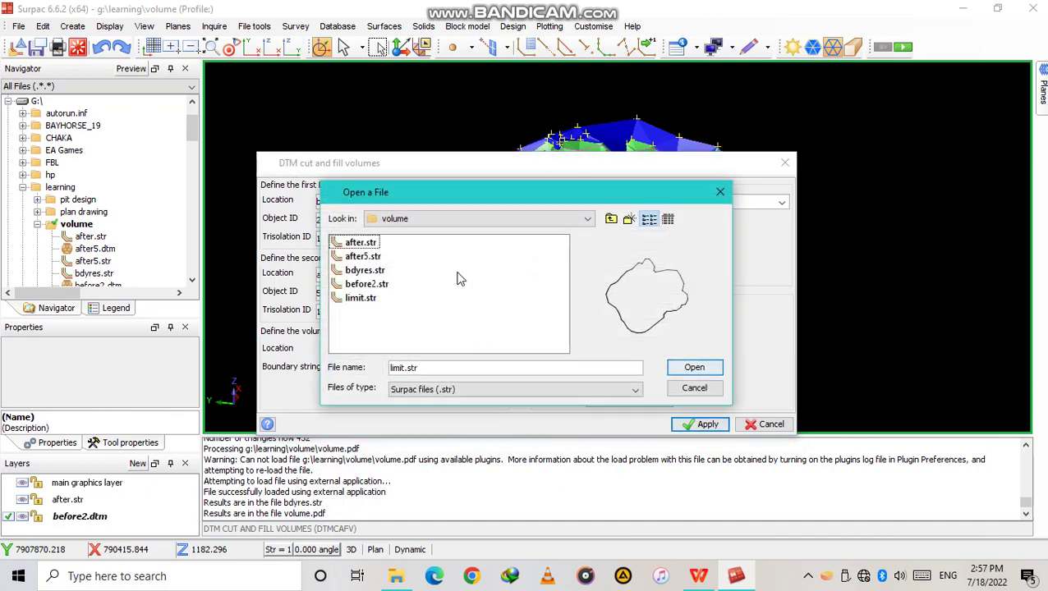
left_click(375, 298)
left_click(716, 367)
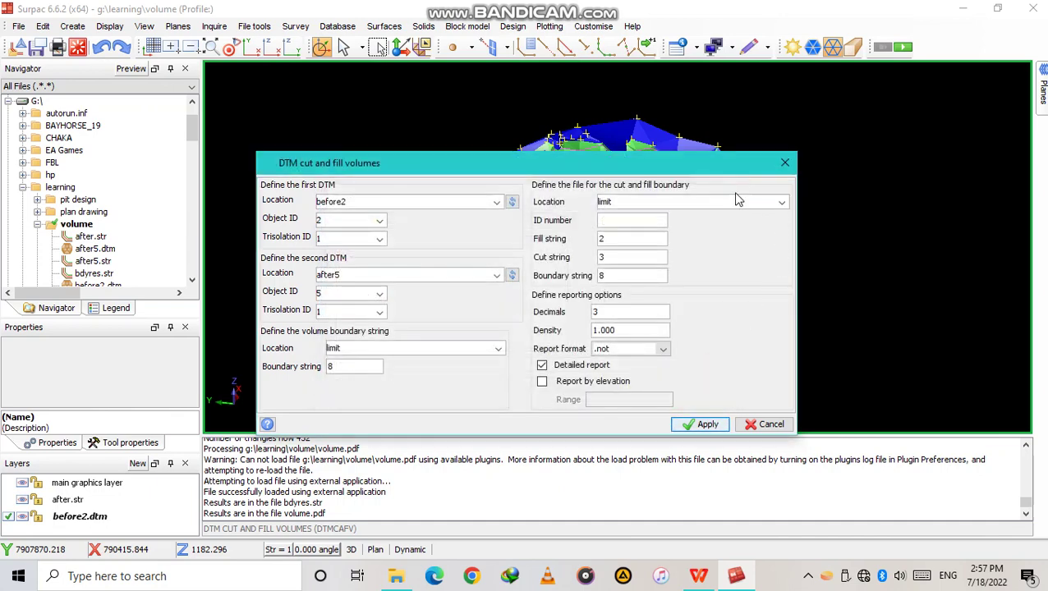
double_click(352, 366)
type("8")
- Use limit.str string 8 as the cut and fill boundary
left_click(782, 201)
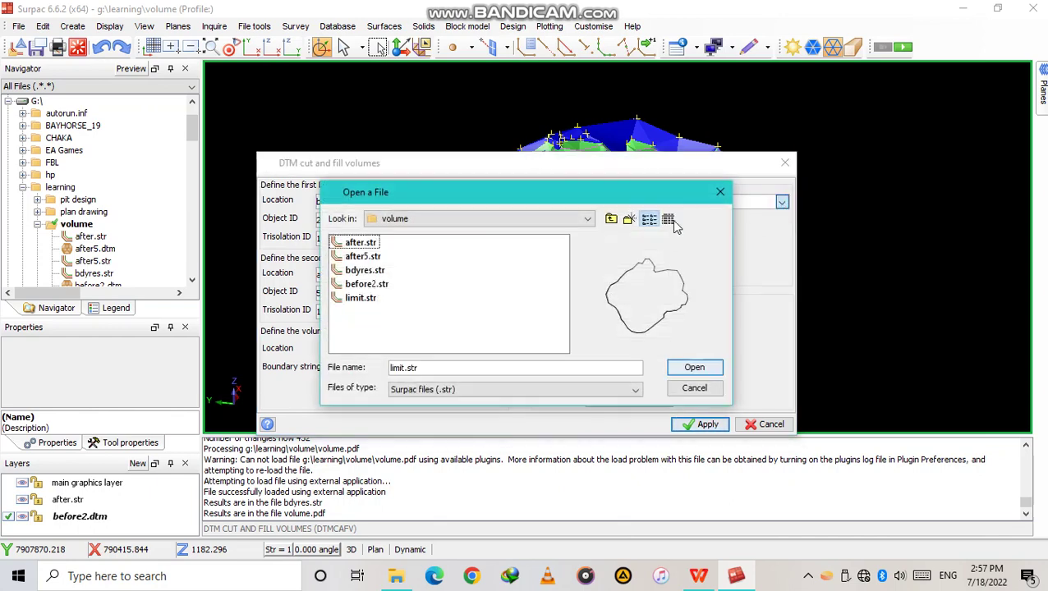
left_click(361, 298)
left_click(694, 367)
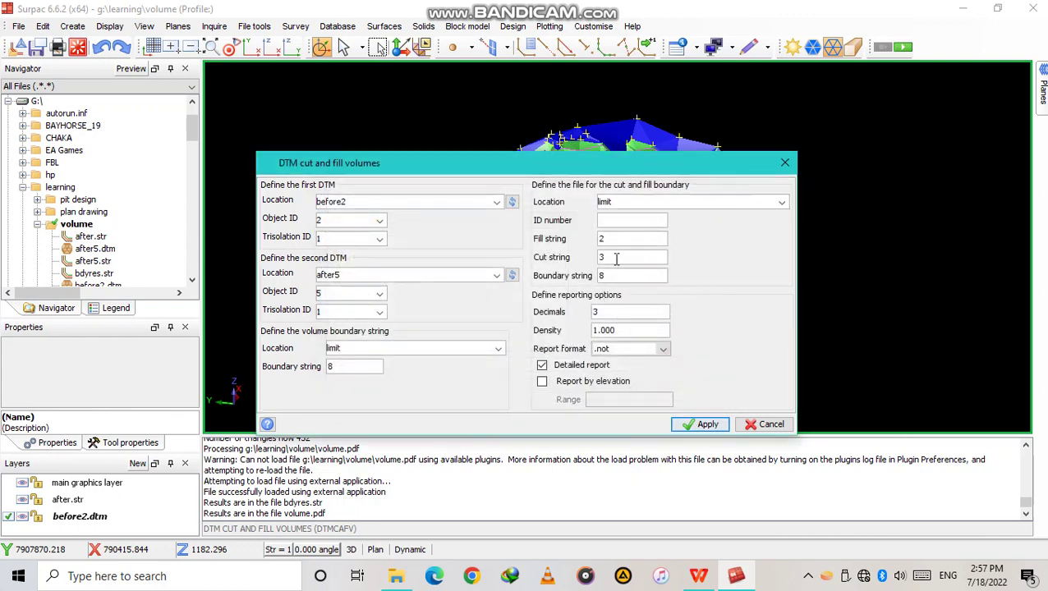
double_click(621, 280)
type("8")
- Set density 2.6, keep the .not report format, and run the calculation
double_click(618, 332)
type("2.6")
left_click(663, 350)
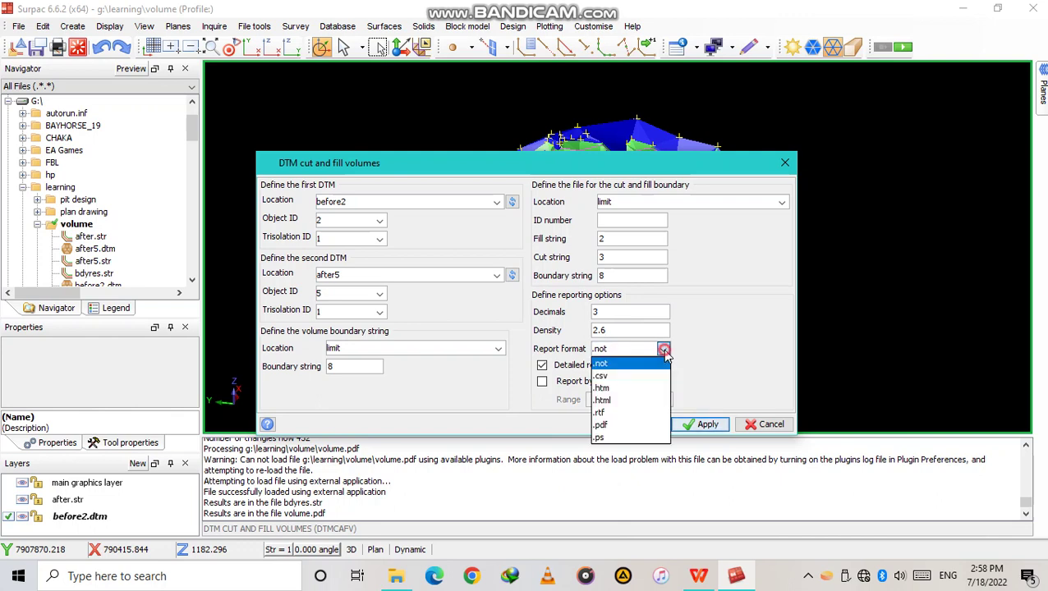
left_click(625, 364)
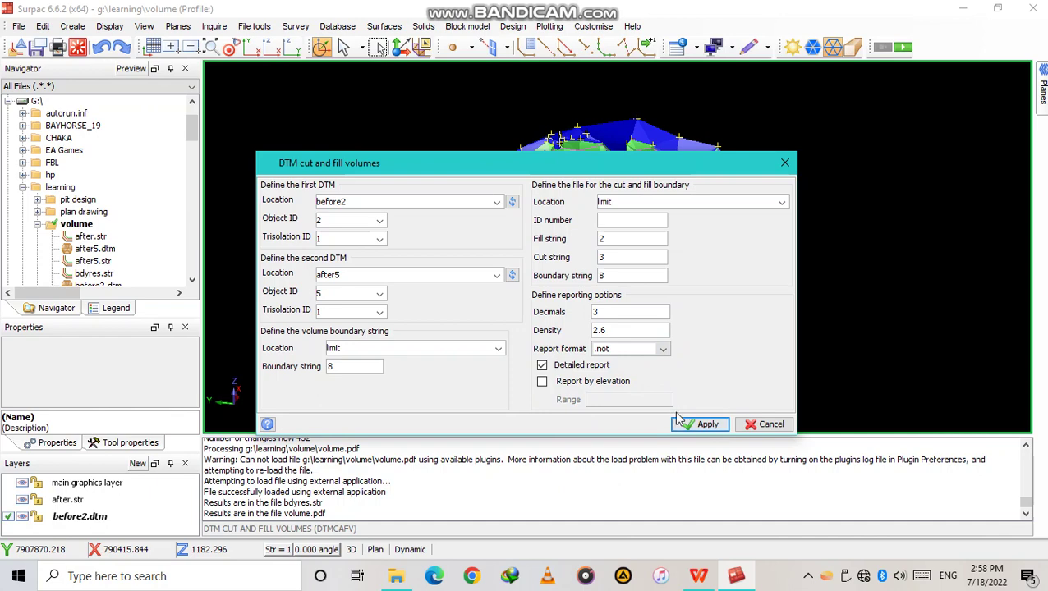
left_click(711, 427)
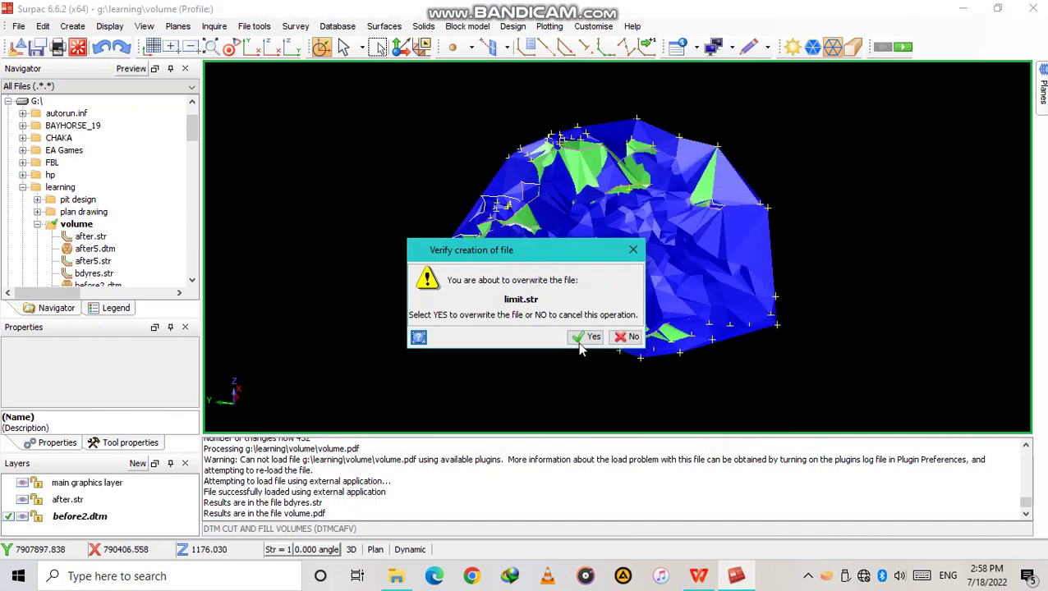
- Overwrite limit.str and widen the limit.not report showing cut 4463.221, fill 52.646
left_click(585, 337)
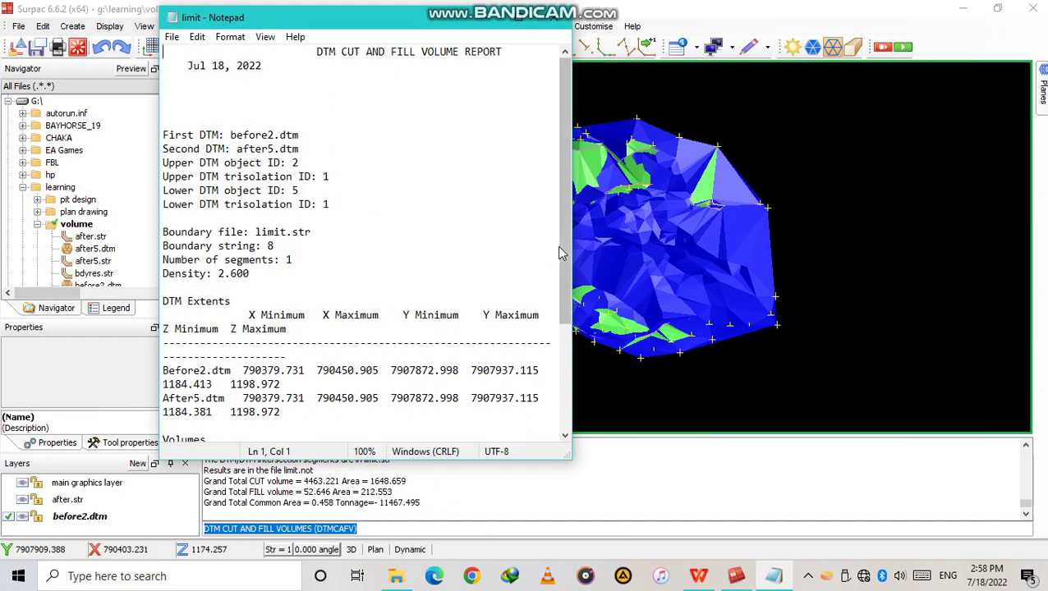
left_click_drag(561, 243, 551, 345)
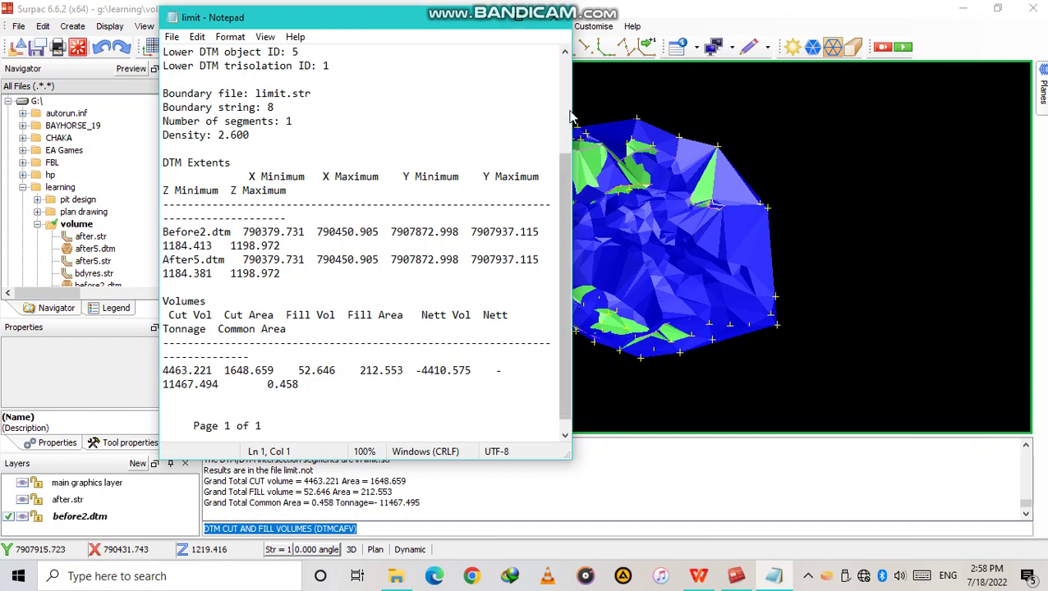
left_click_drag(573, 108, 835, 123)
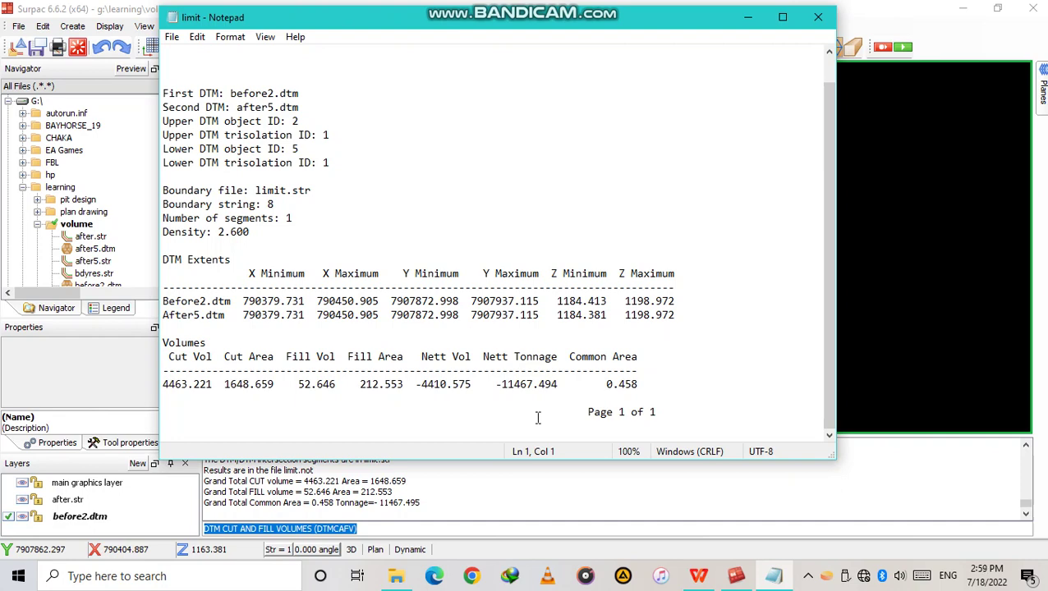
- Bring volume.pdf forward, then return the limit.not cut-and-fill report to the front
mouse_move(702, 580)
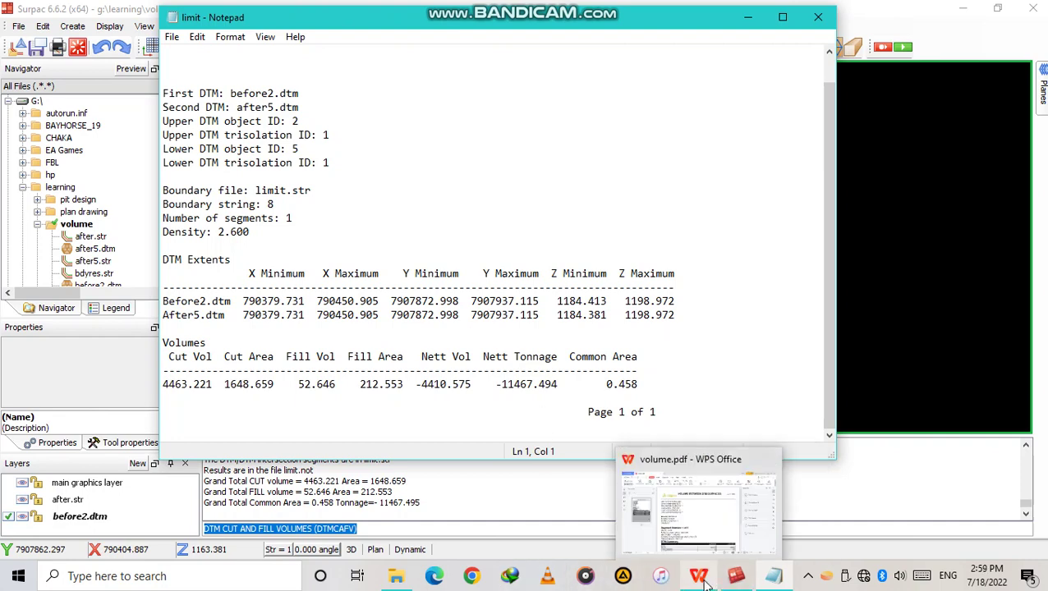
left_click(700, 546)
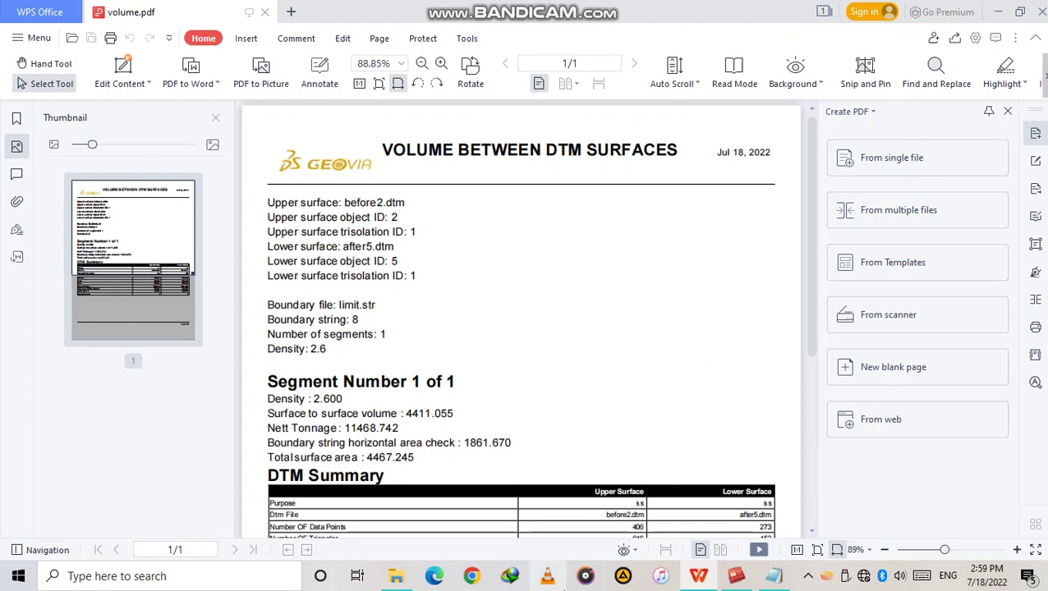
left_click(773, 575)
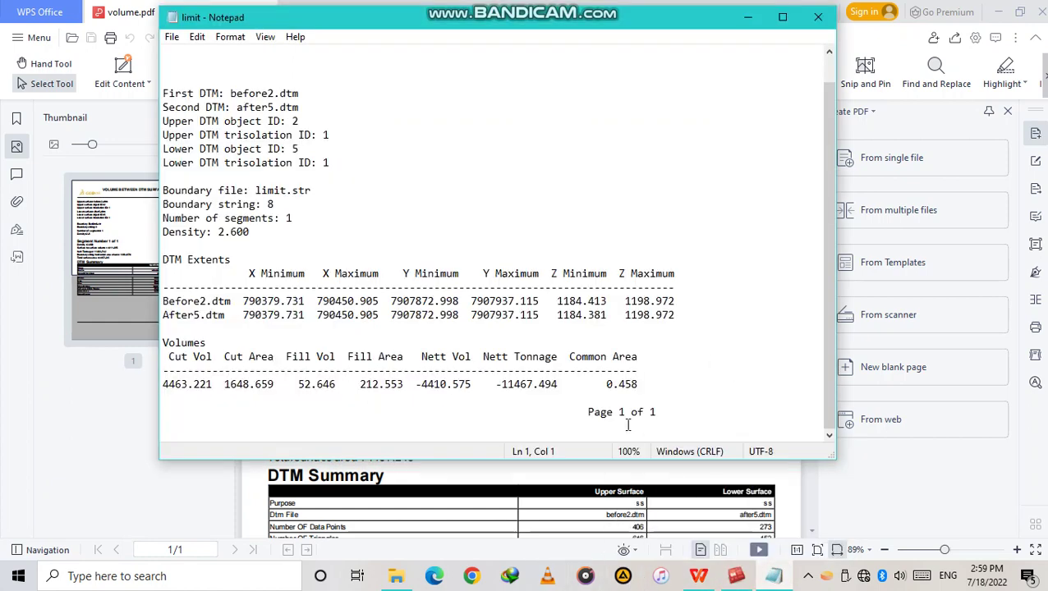